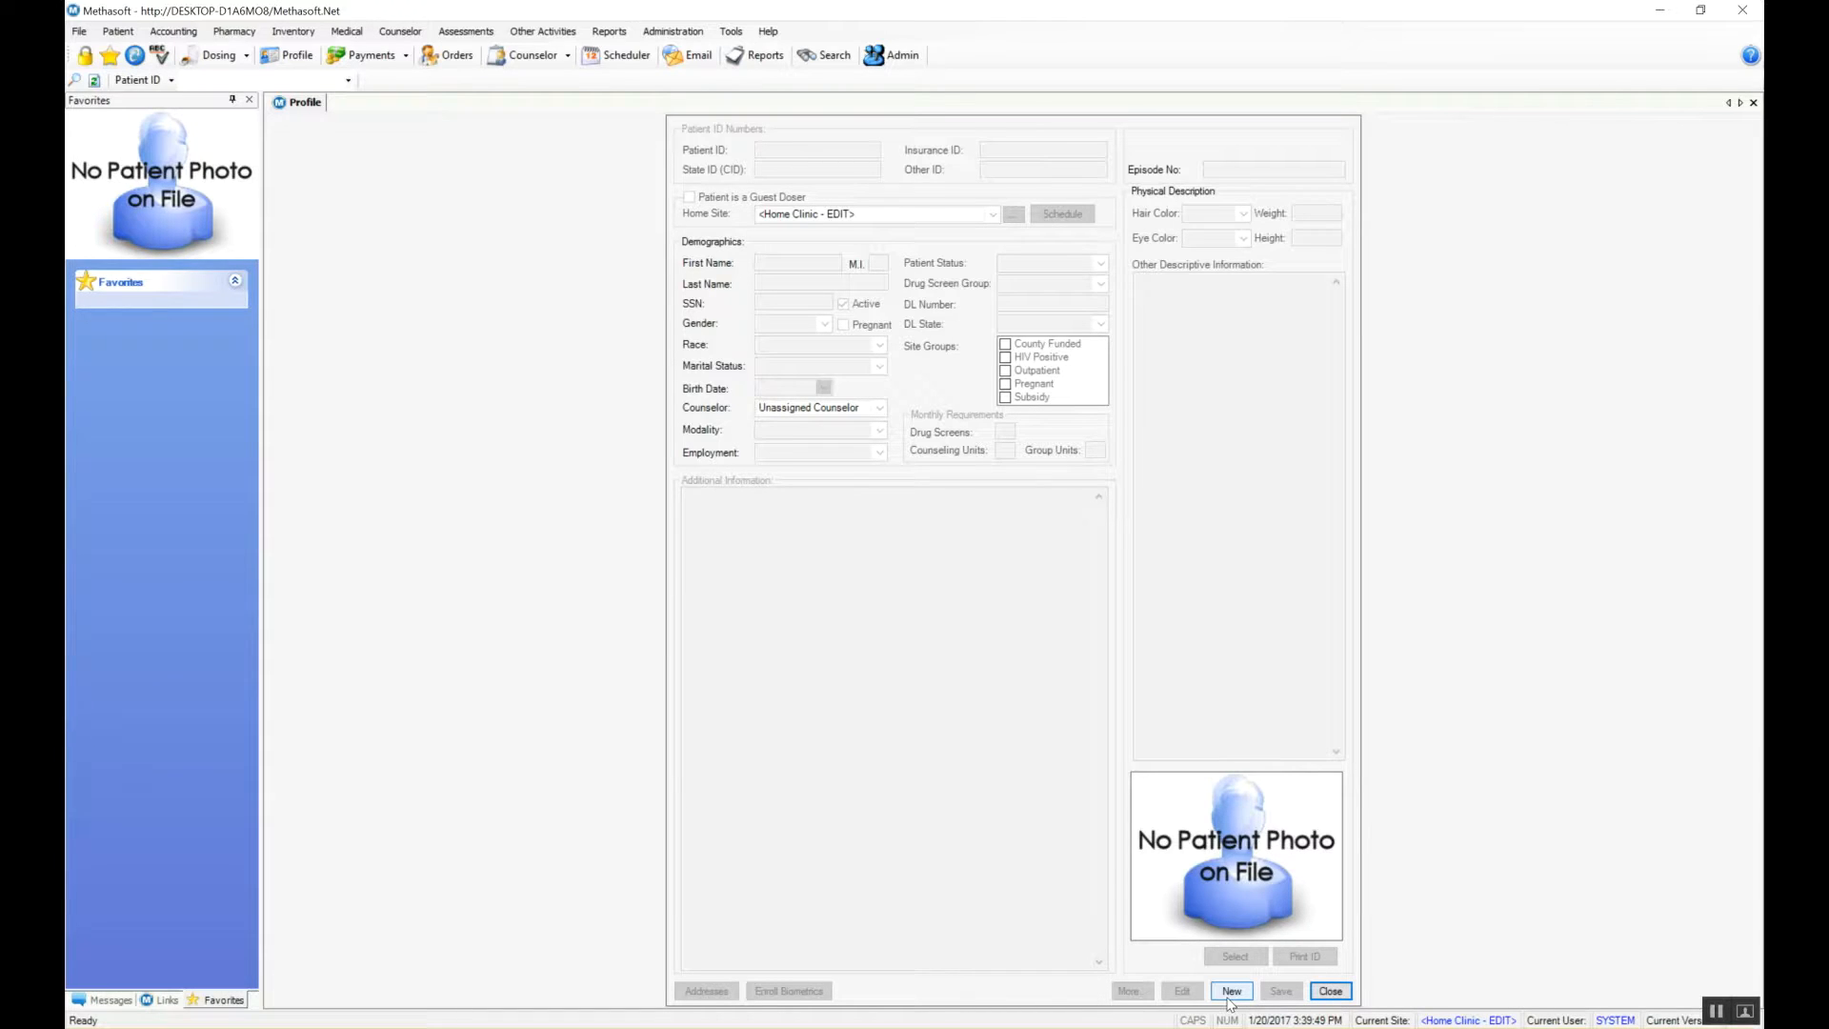
Step: Start a new profile and fill in the patient ID, first name, last name and social security number
{"action": "left_click", "coordinate": [1229, 996]}
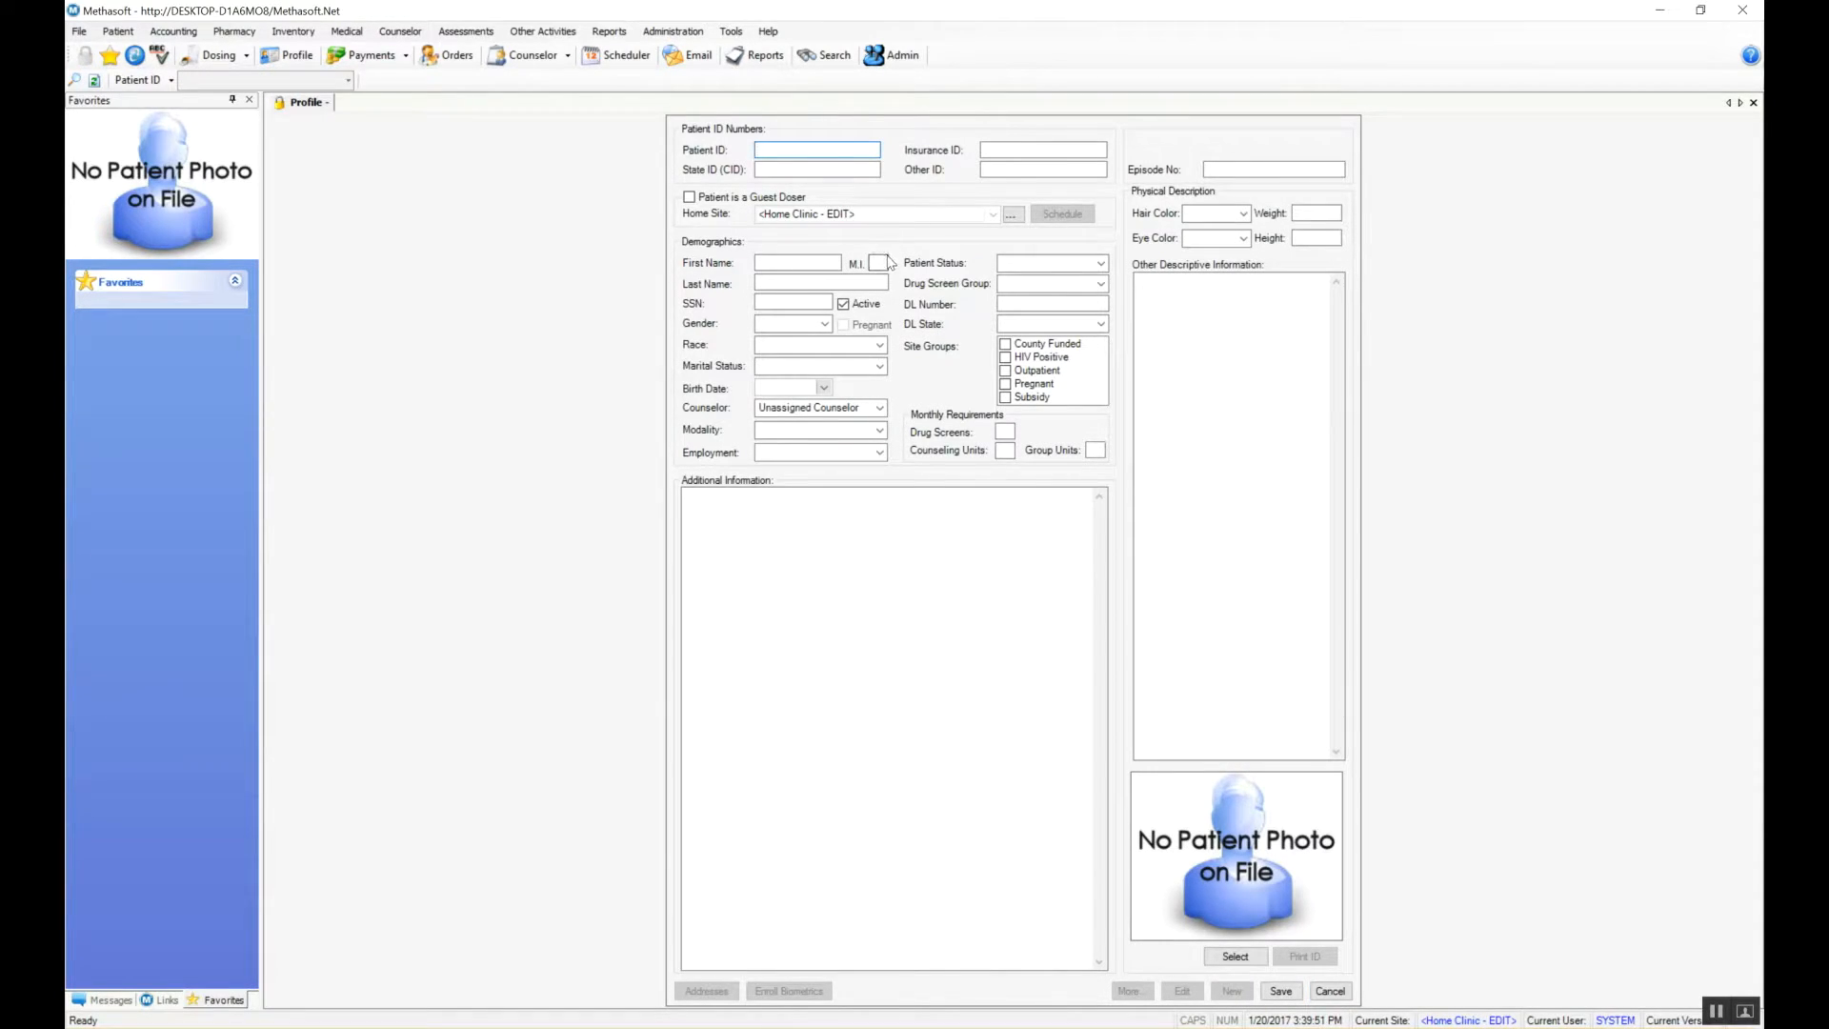
{"action": "type", "text": "0001"}
{"action": "left_click", "coordinate": [790, 260]}
{"action": "type", "text": "Jane"}
{"action": "left_click", "coordinate": [780, 284]}
{"action": "type", "text": "Doe"}
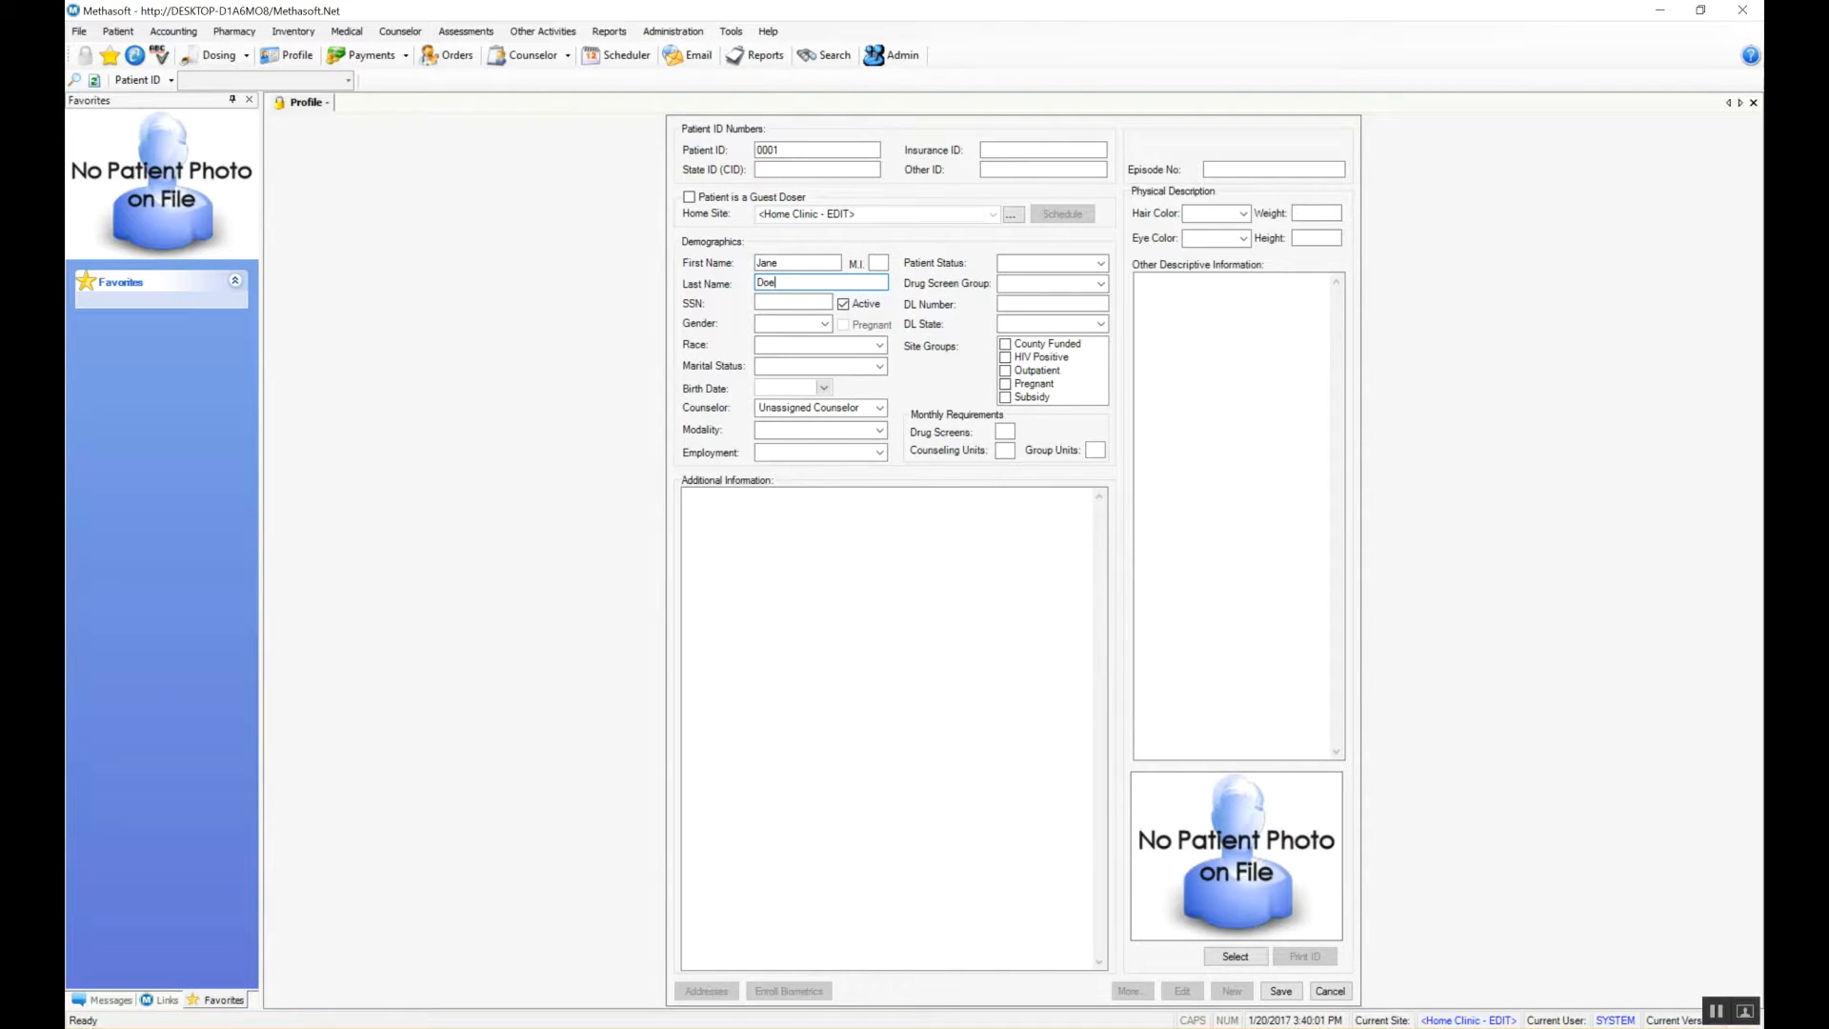
{"action": "left_click", "coordinate": [775, 304]}
{"action": "type", "text": "123-45-6789"}
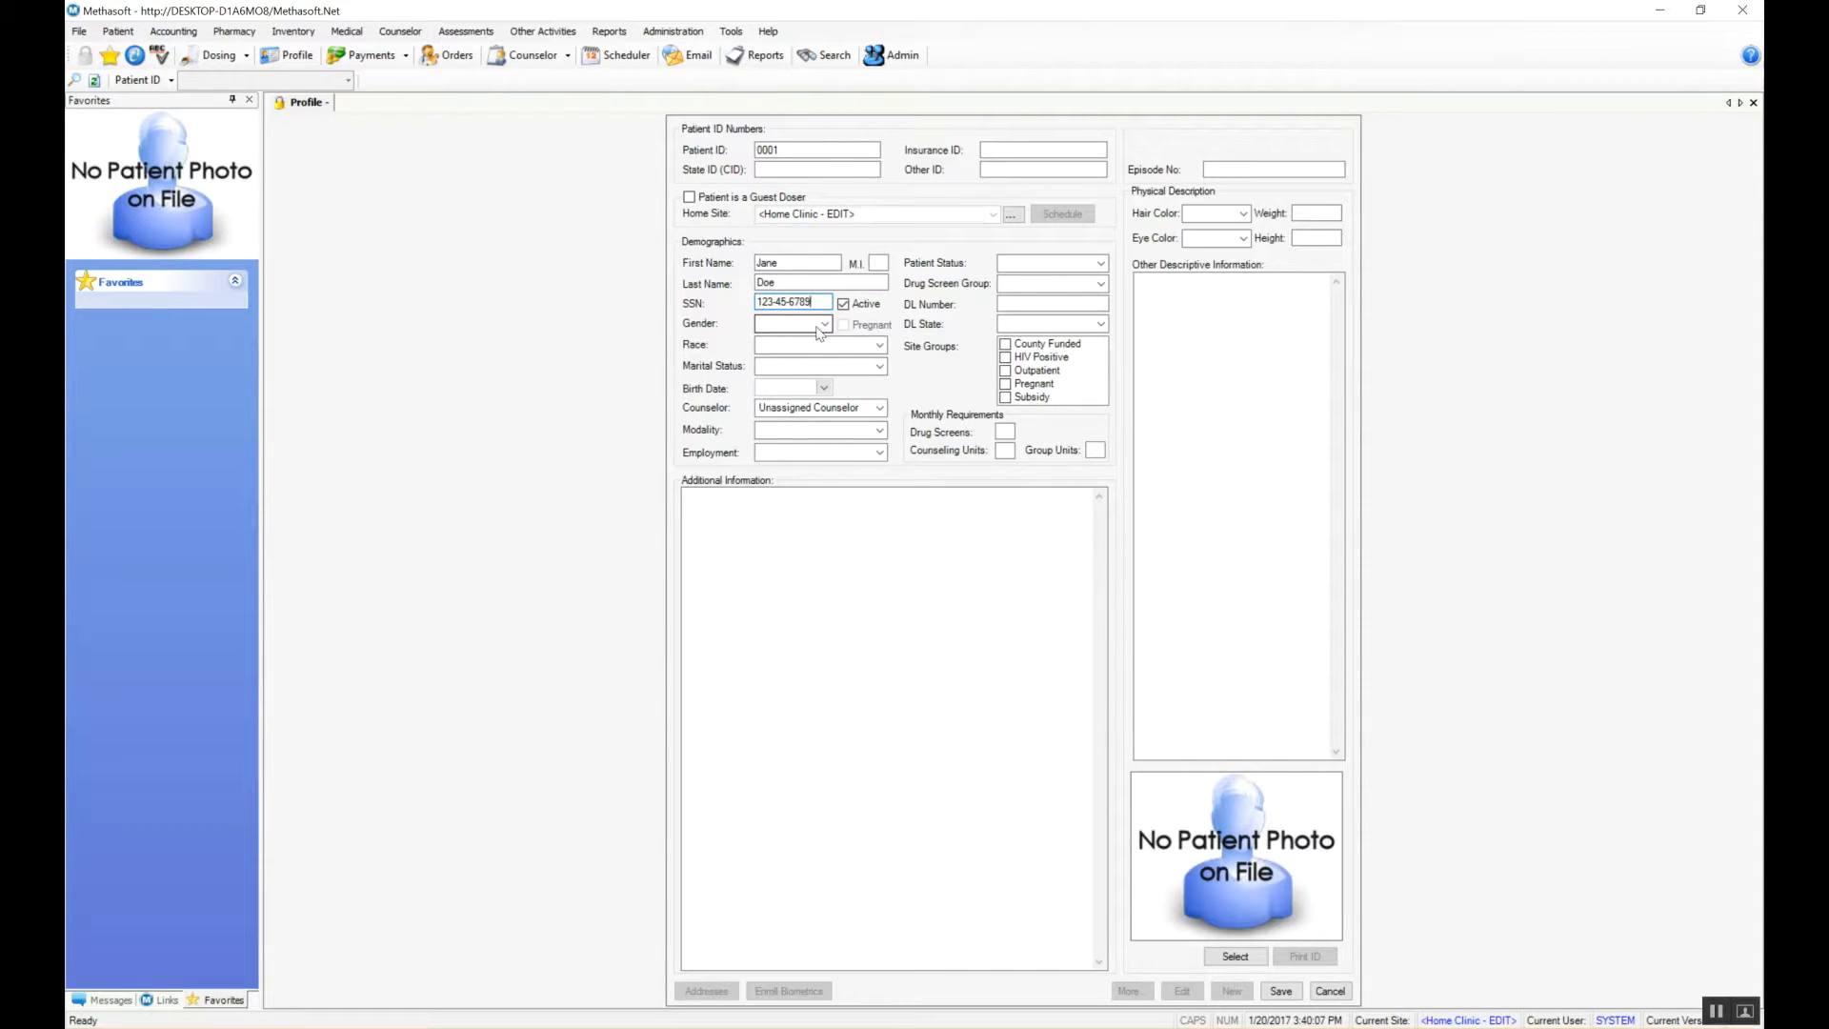
Step: Set gender to Female, race to African-American and marital status to Married
{"action": "left_click", "coordinate": [824, 324]}
{"action": "left_click", "coordinate": [774, 340]}
{"action": "left_click", "coordinate": [879, 345]}
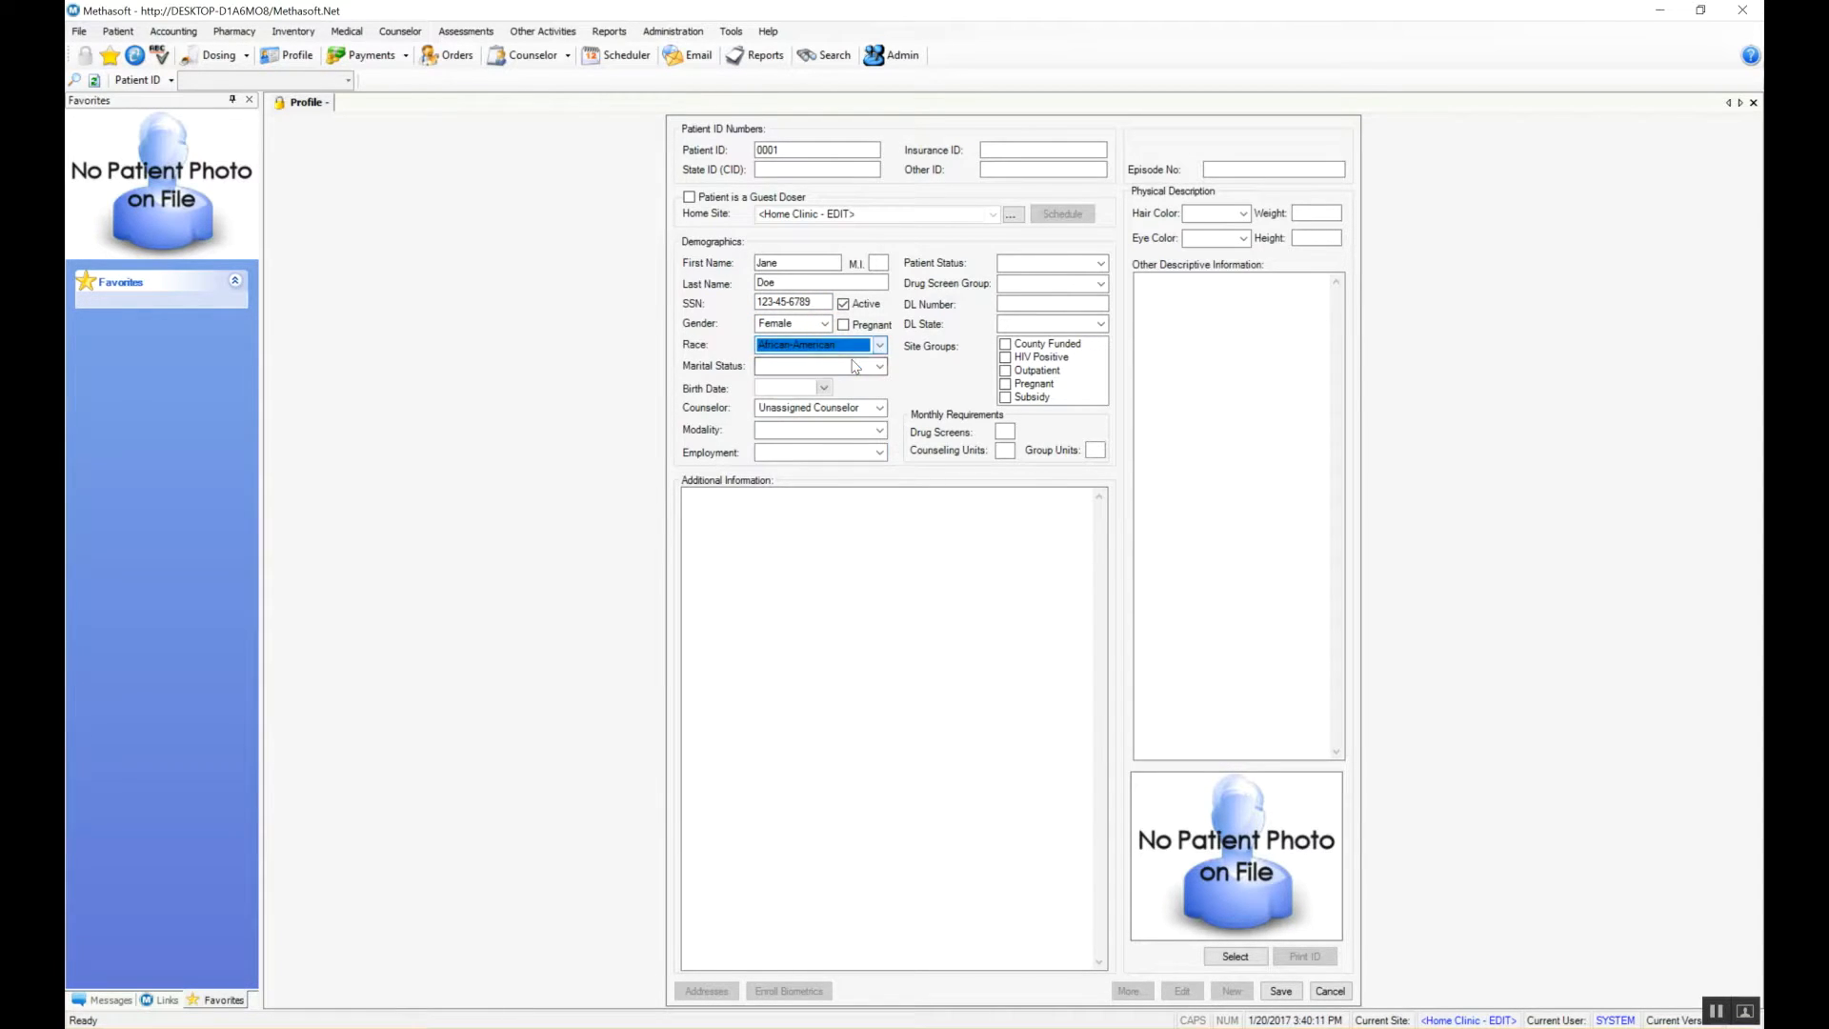
{"action": "left_click", "coordinate": [859, 369]}
{"action": "left_click", "coordinate": [879, 366]}
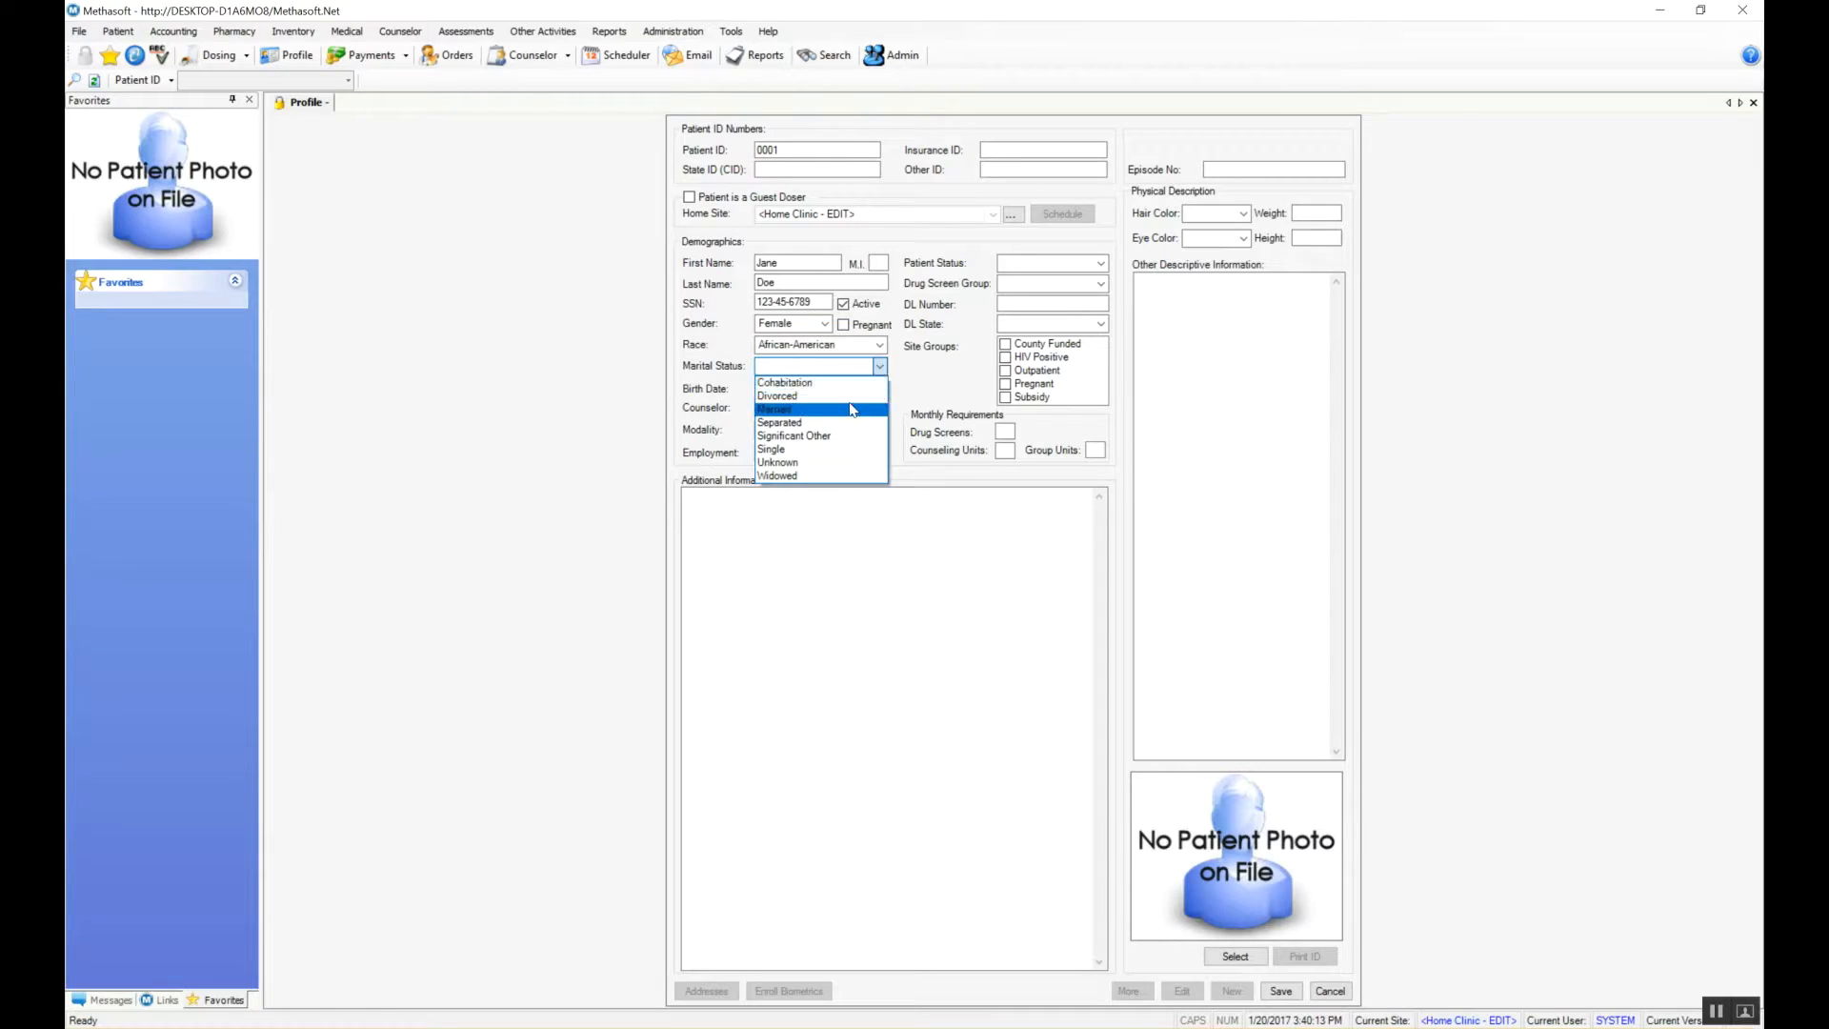
{"action": "left_click", "coordinate": [853, 409]}
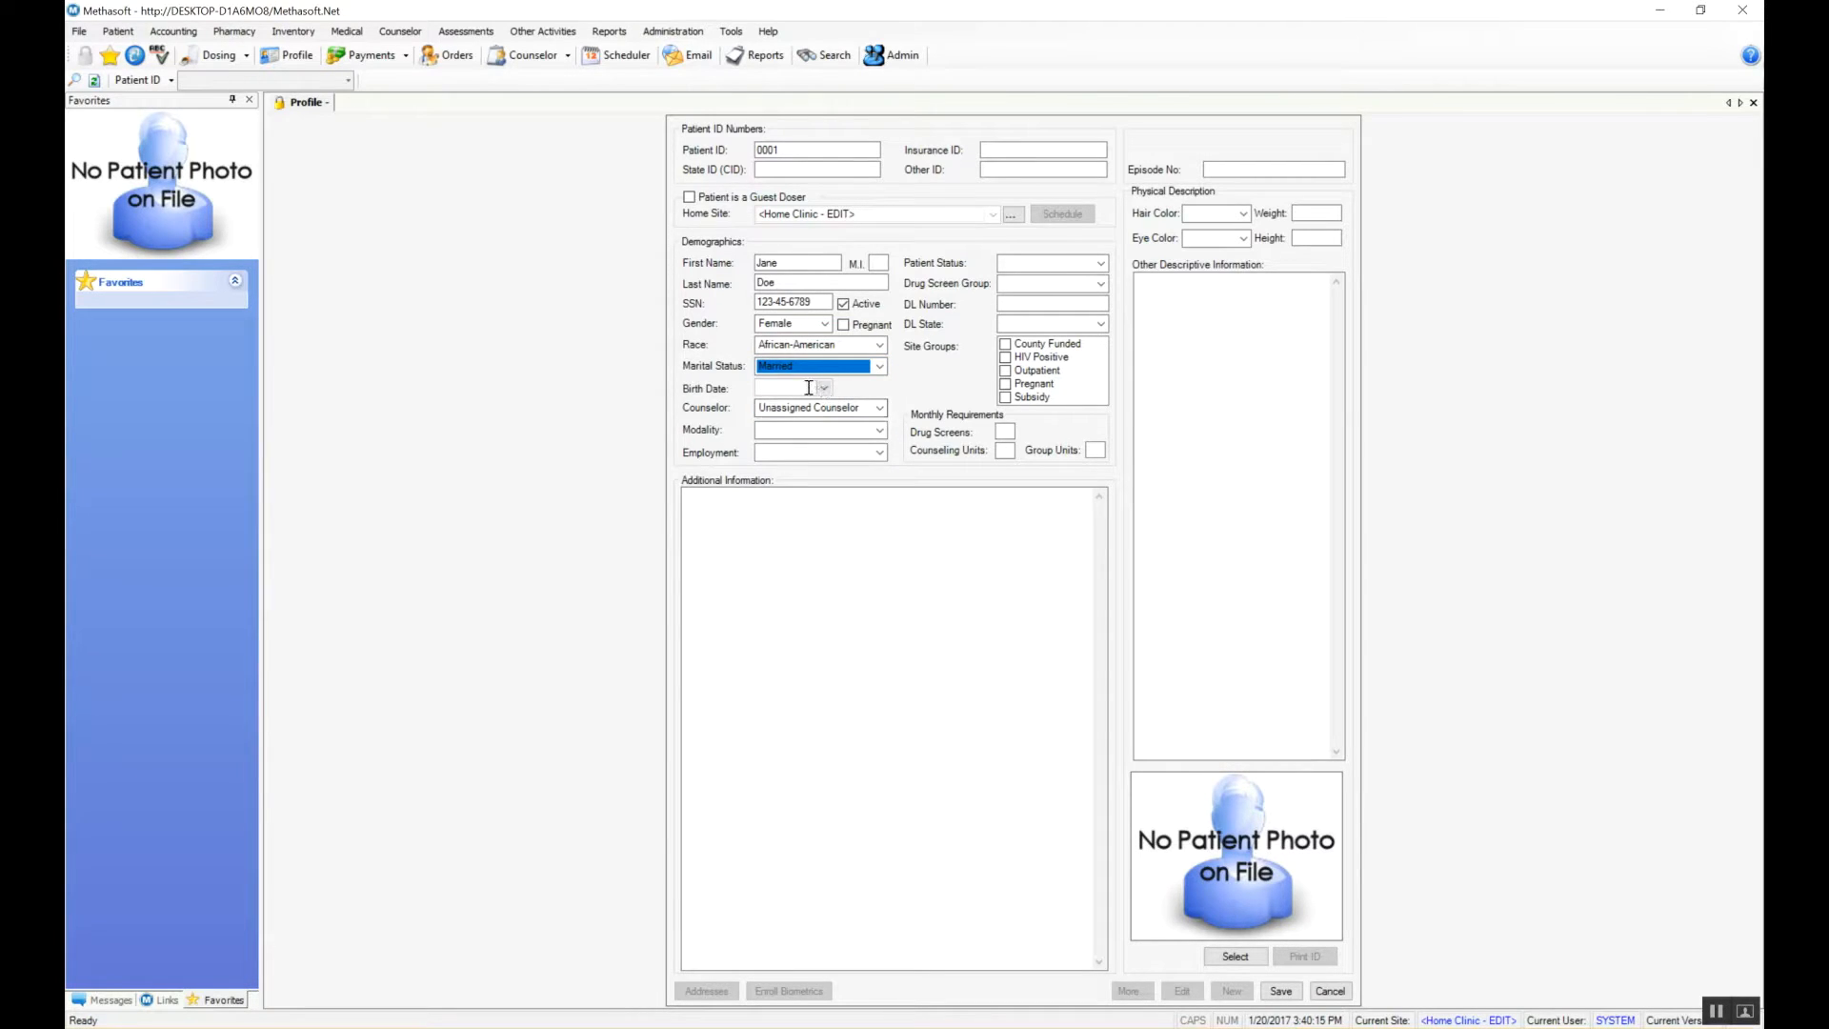
Step: Enter the birth date, choose Detoxification modality and Employed employment status
{"action": "left_click", "coordinate": [811, 386]}
{"action": "type", "text": "12/28/1980"}
{"action": "left_click", "coordinate": [882, 437]}
{"action": "left_click", "coordinate": [870, 455]}
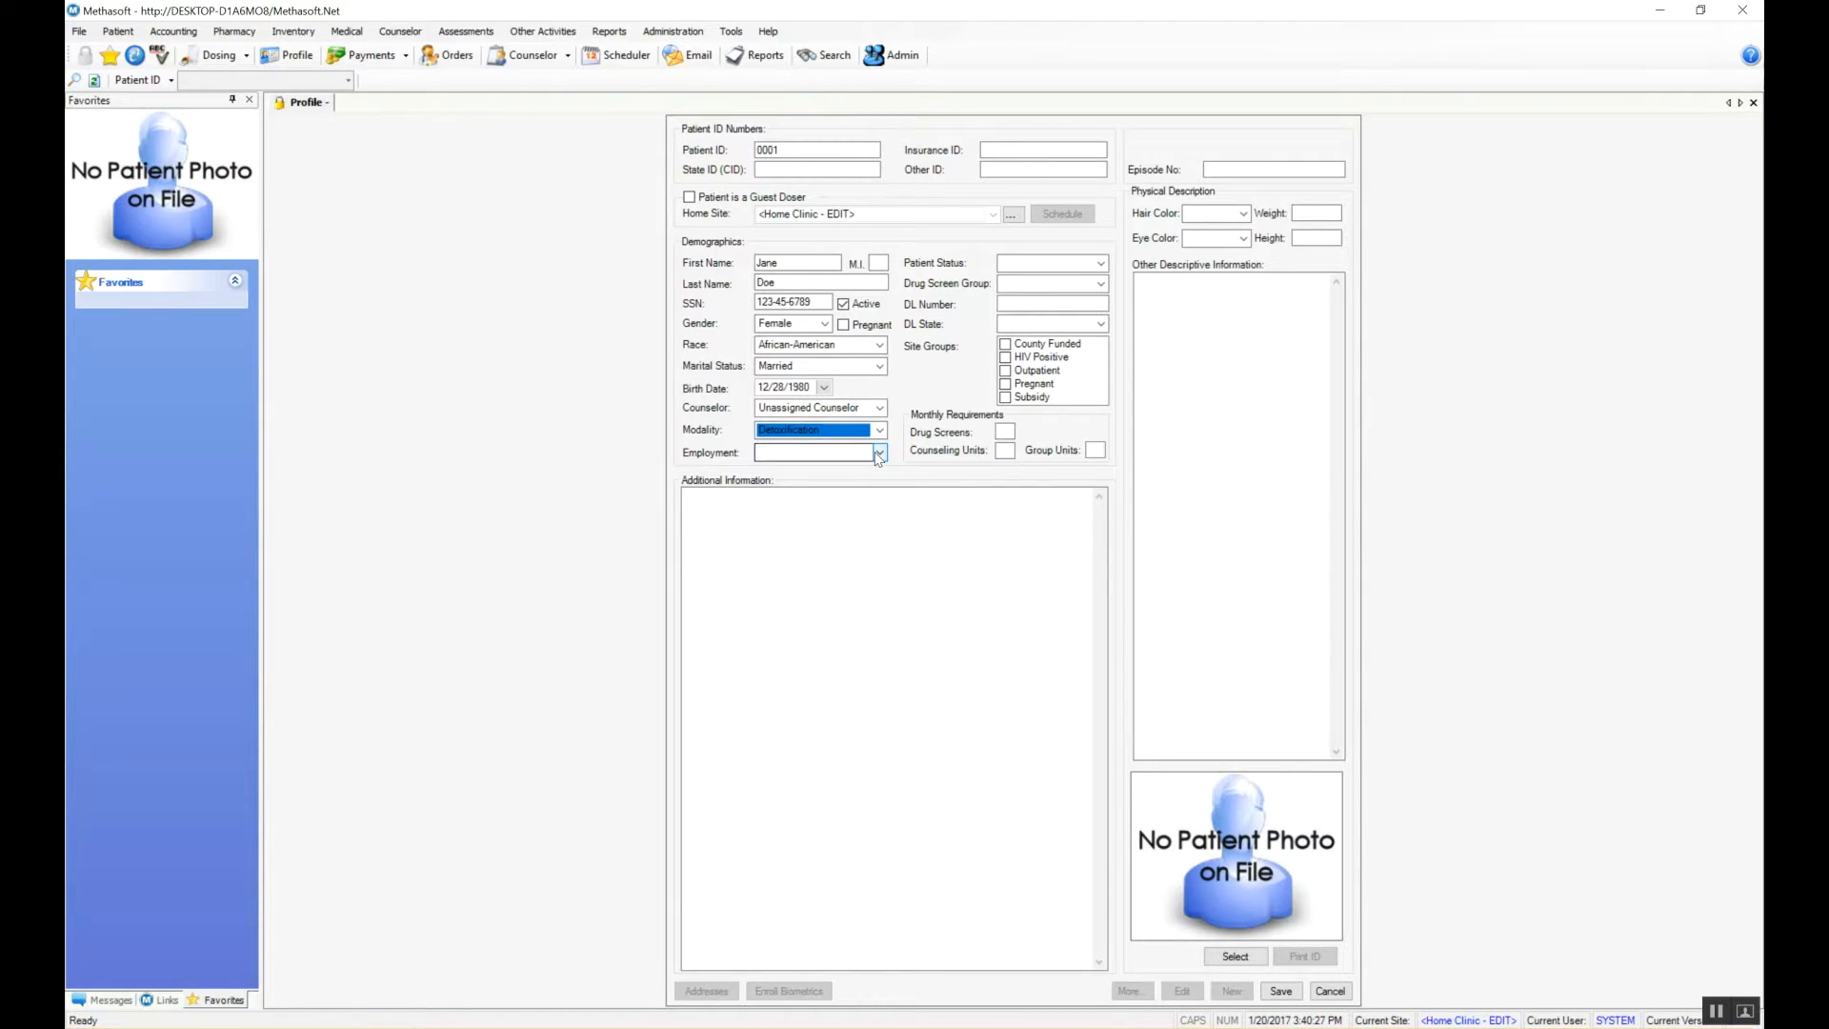
{"action": "left_click", "coordinate": [879, 454]}
{"action": "left_click", "coordinate": [836, 474]}
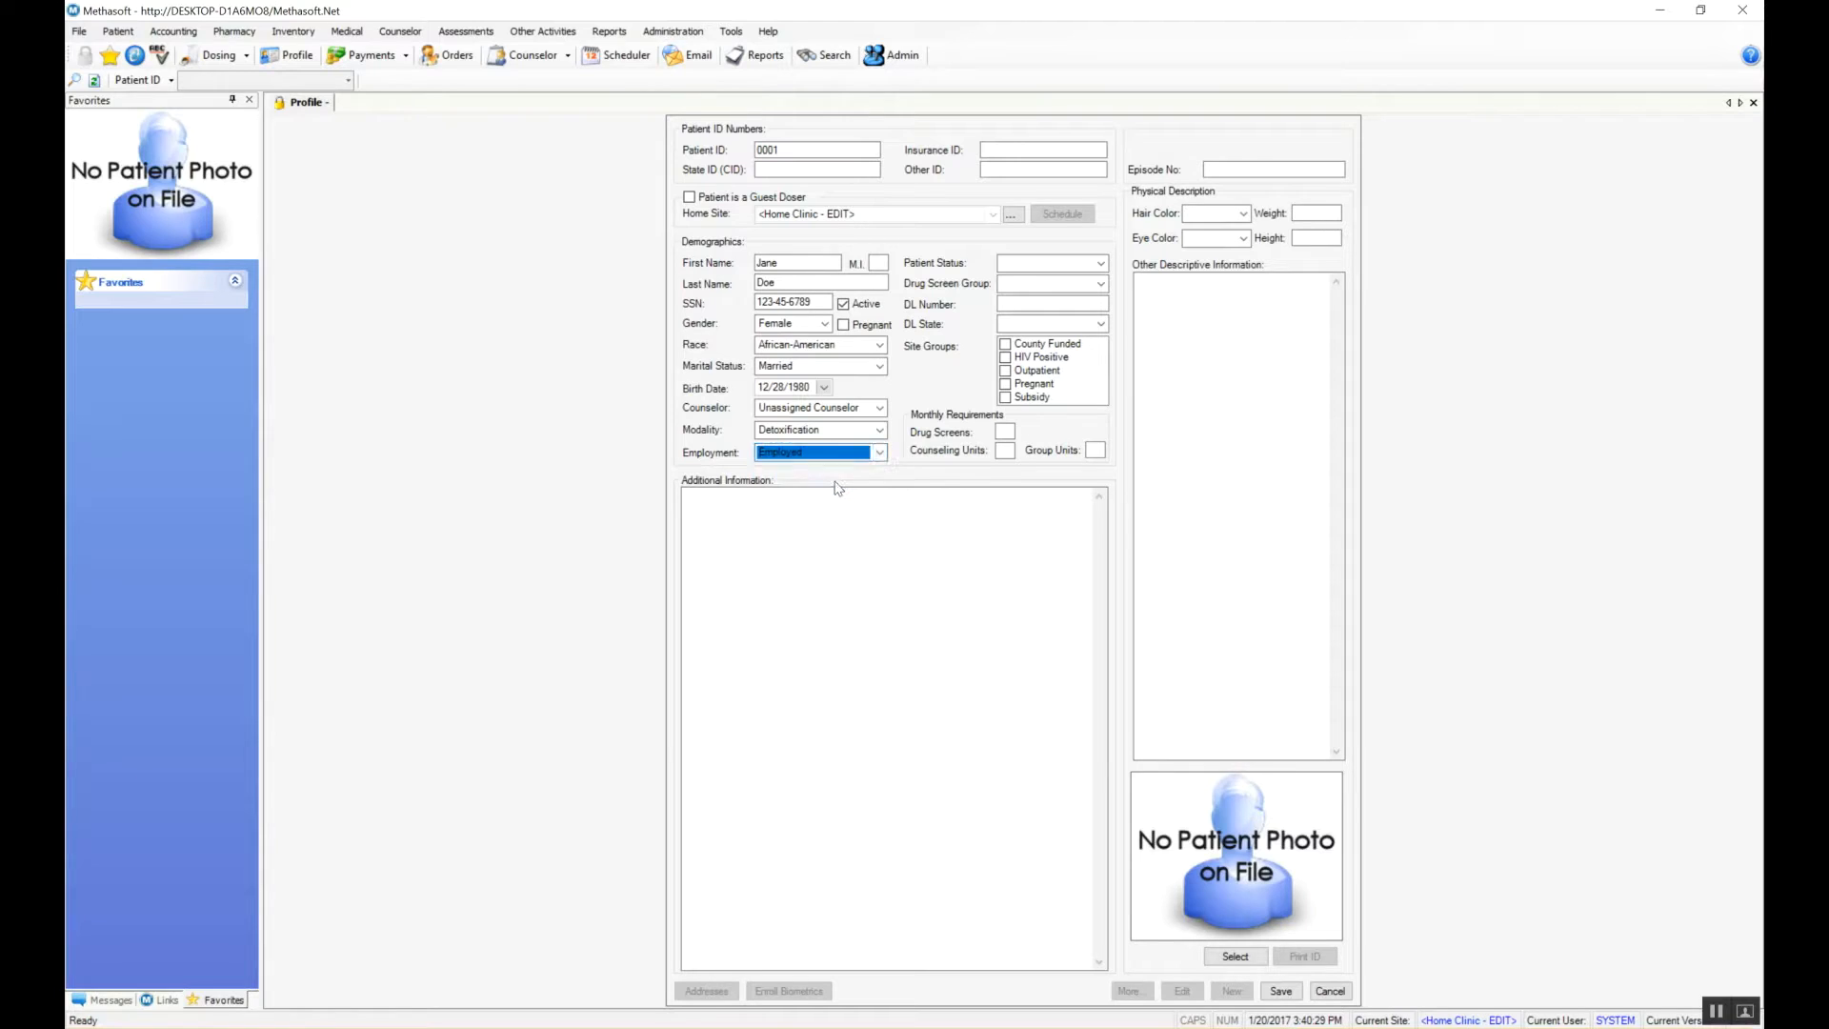
Step: Set status Active (Dosing), 2x/Month Screens, and enter the driver's licence number with state Alabama
{"action": "left_click", "coordinate": [1102, 265]}
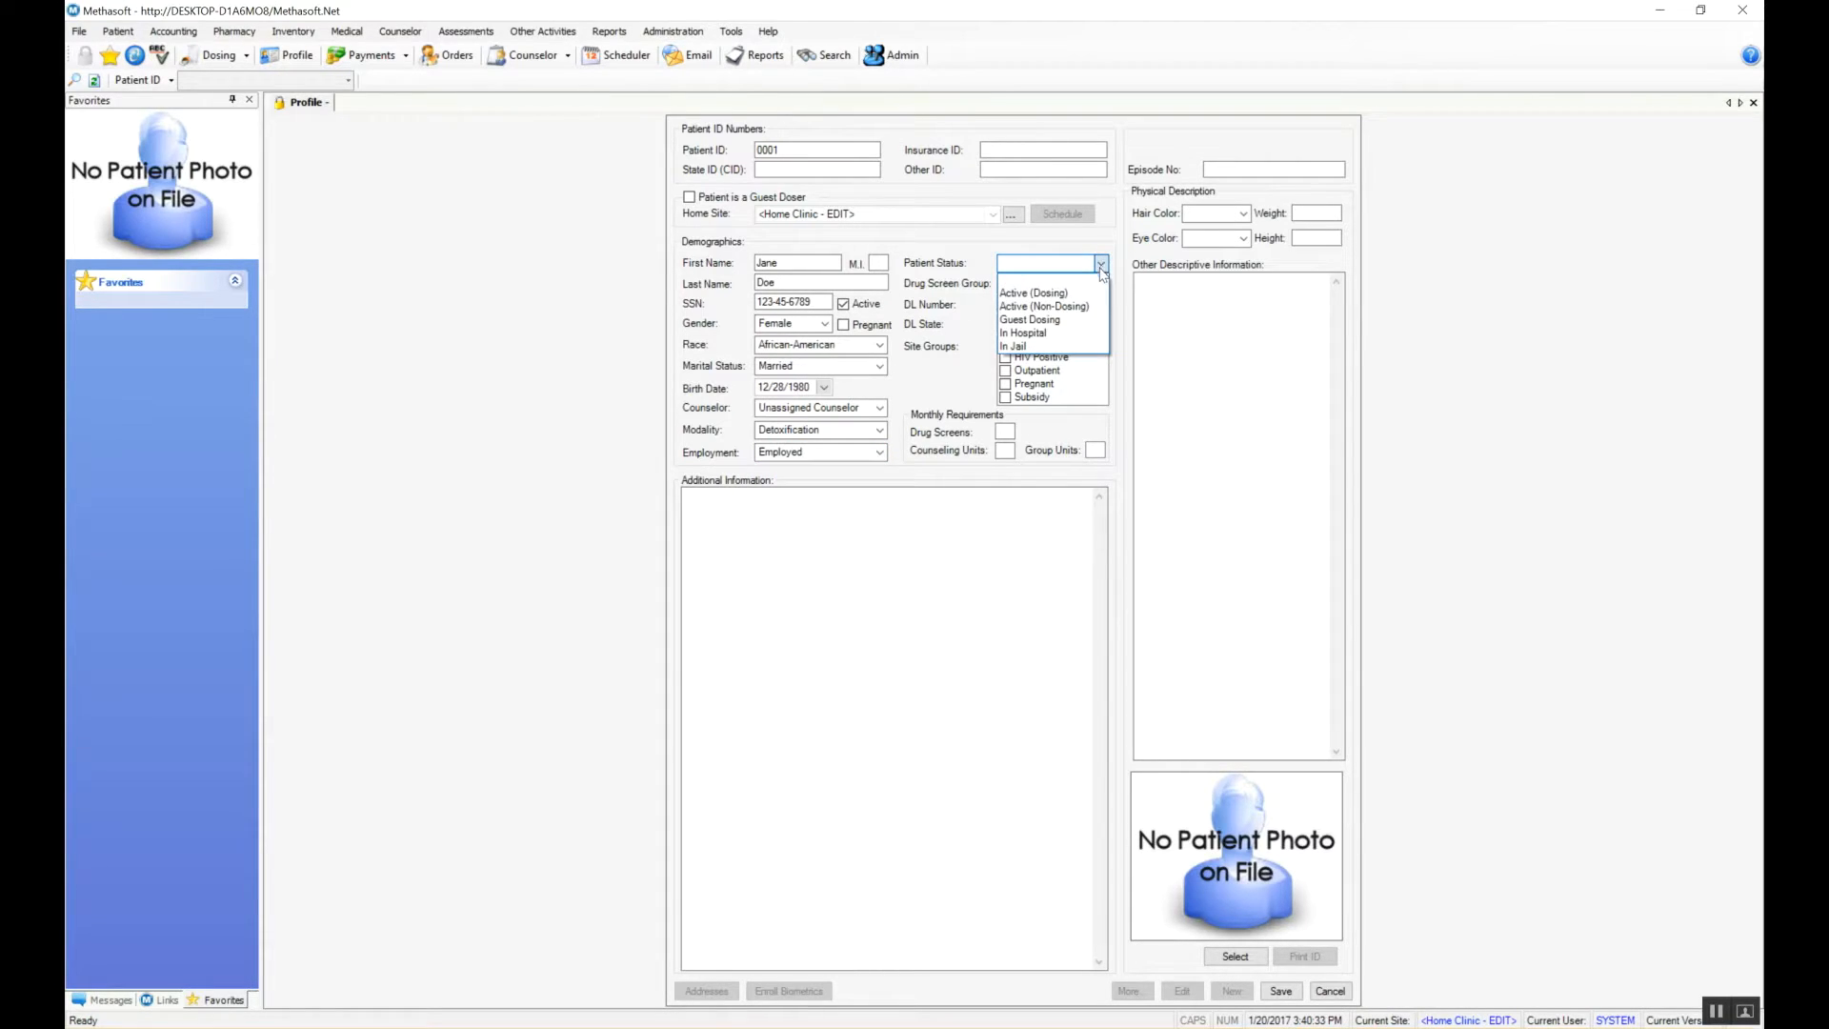
{"action": "left_click", "coordinate": [1086, 295]}
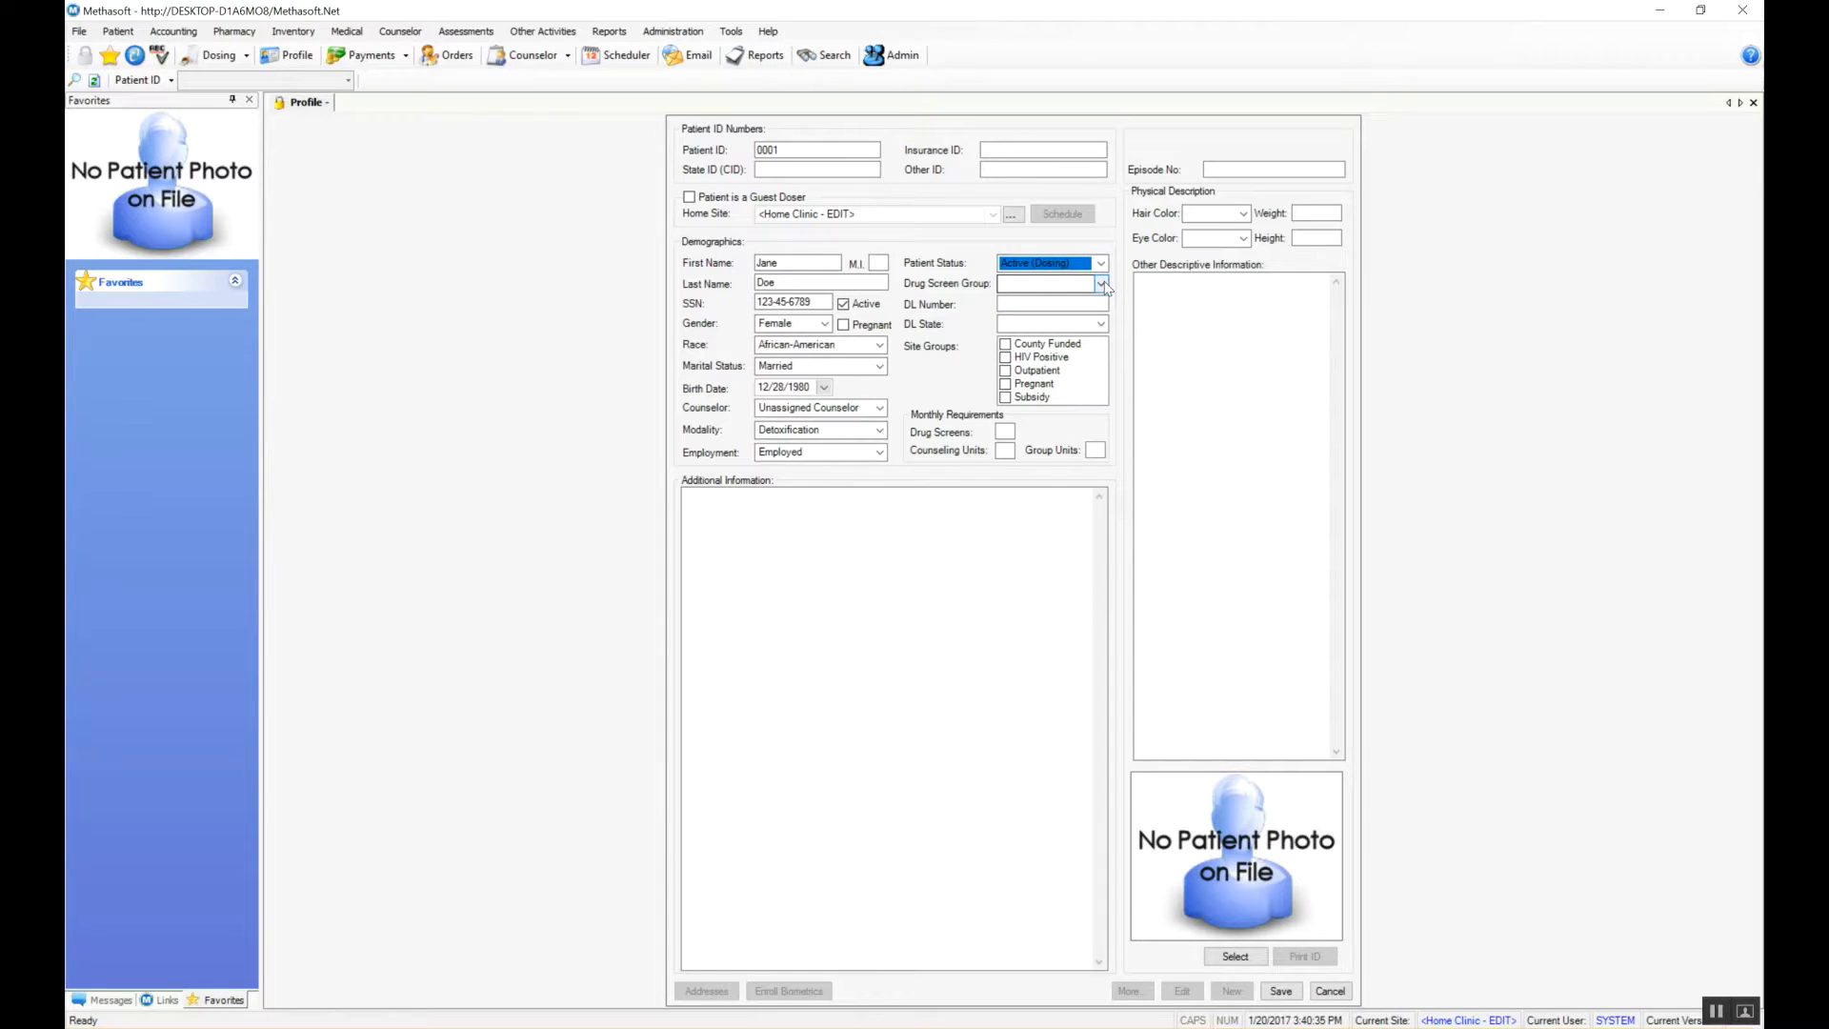
{"action": "left_click", "coordinate": [1102, 285]}
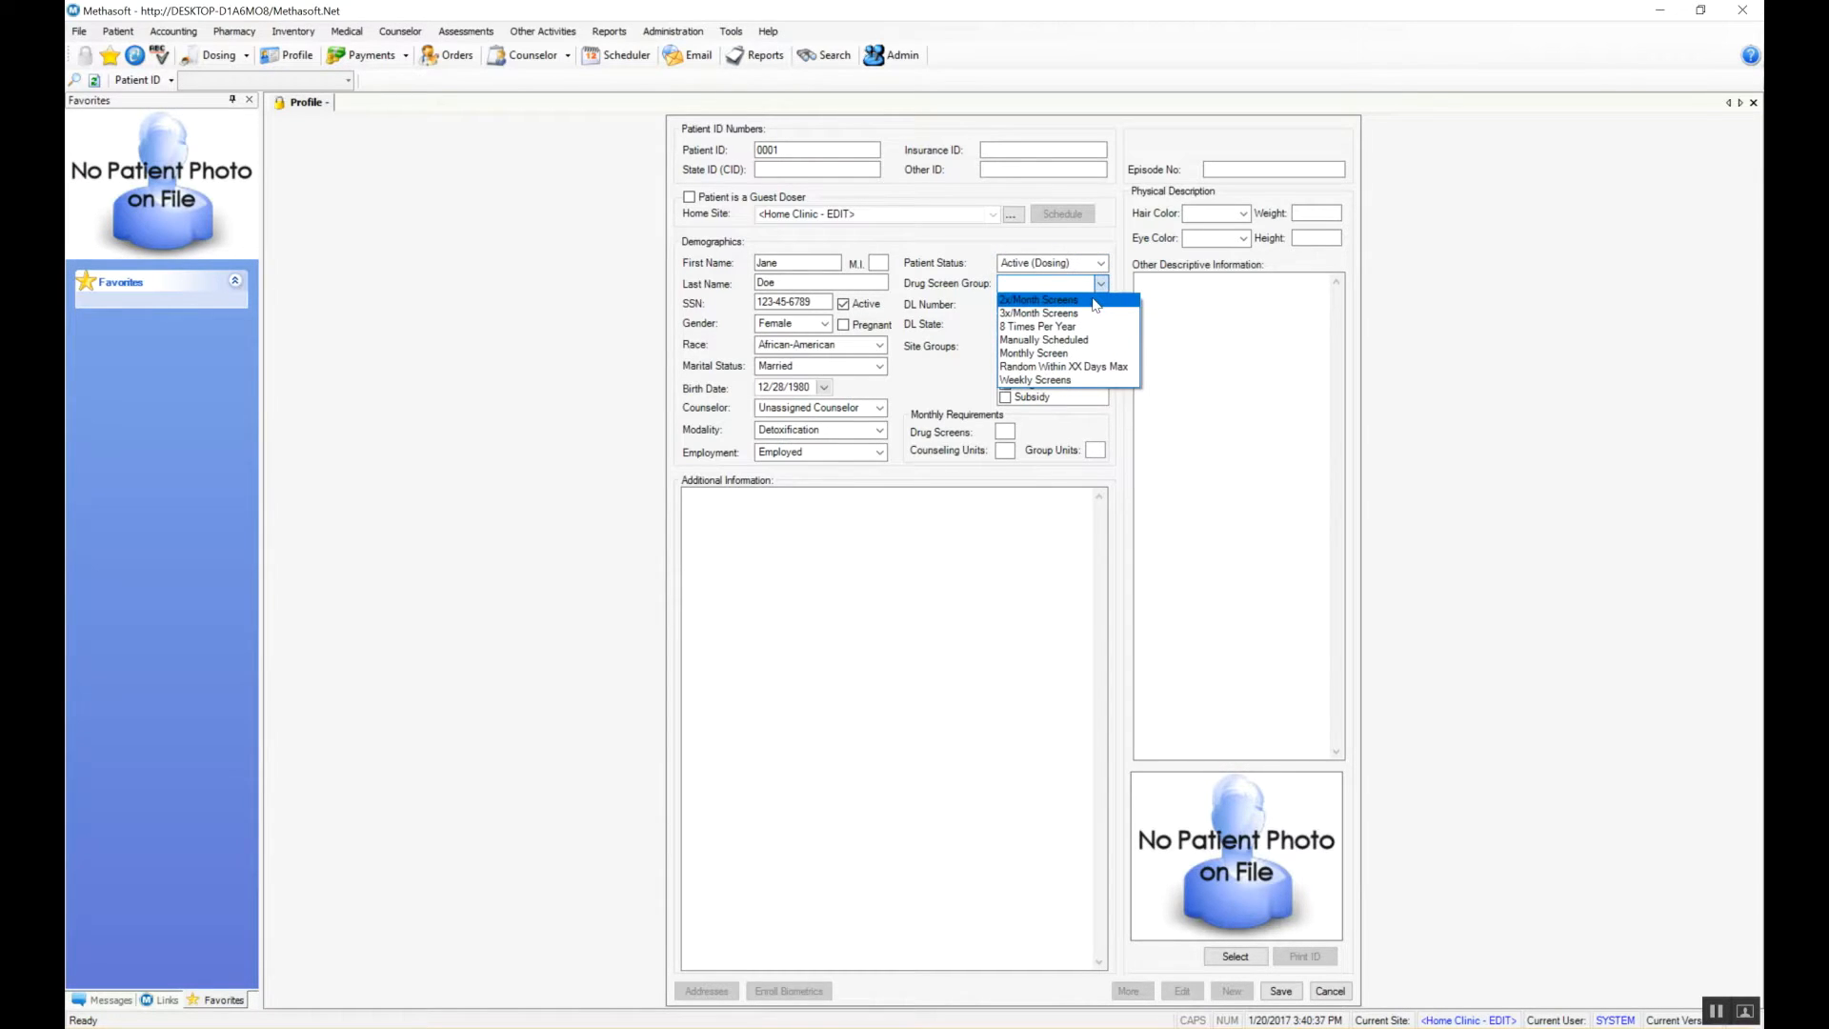
{"action": "left_click", "coordinate": [1096, 302]}
{"action": "left_click", "coordinate": [1093, 303]}
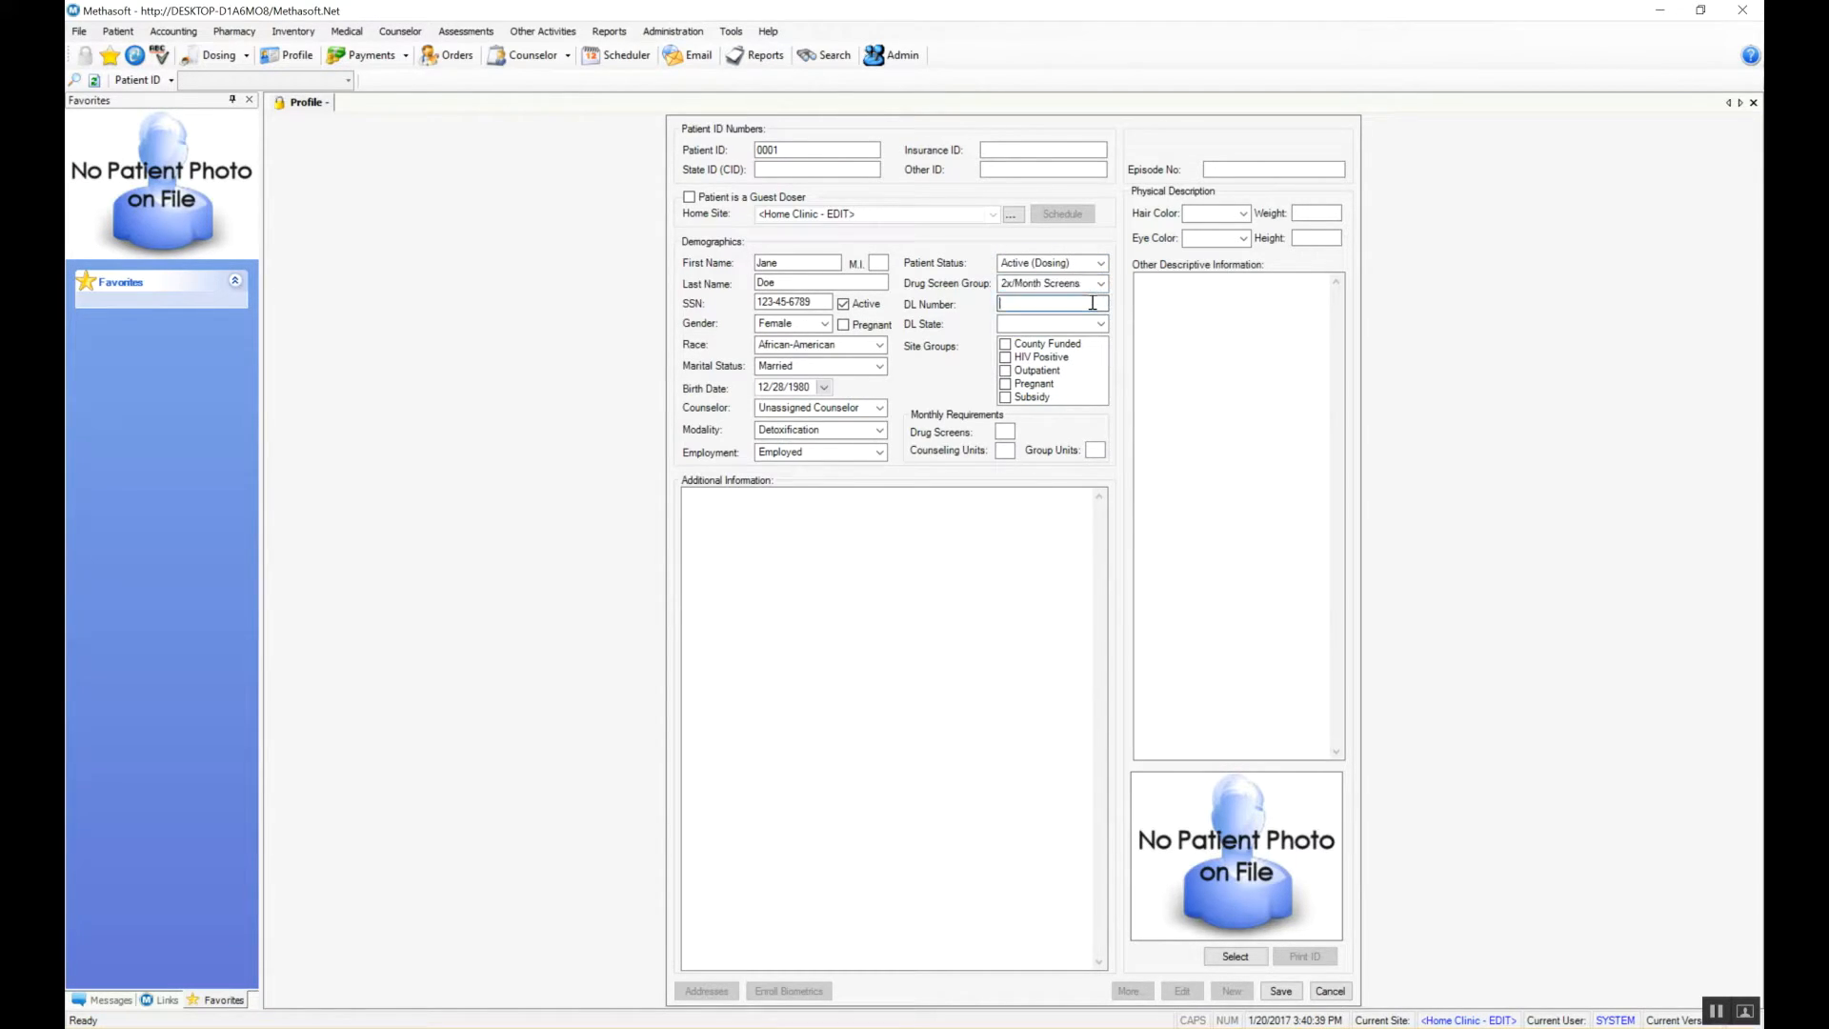
{"action": "type", "text": "1234"}
{"action": "left_click", "coordinate": [1100, 325]}
{"action": "left_click", "coordinate": [1073, 344]}
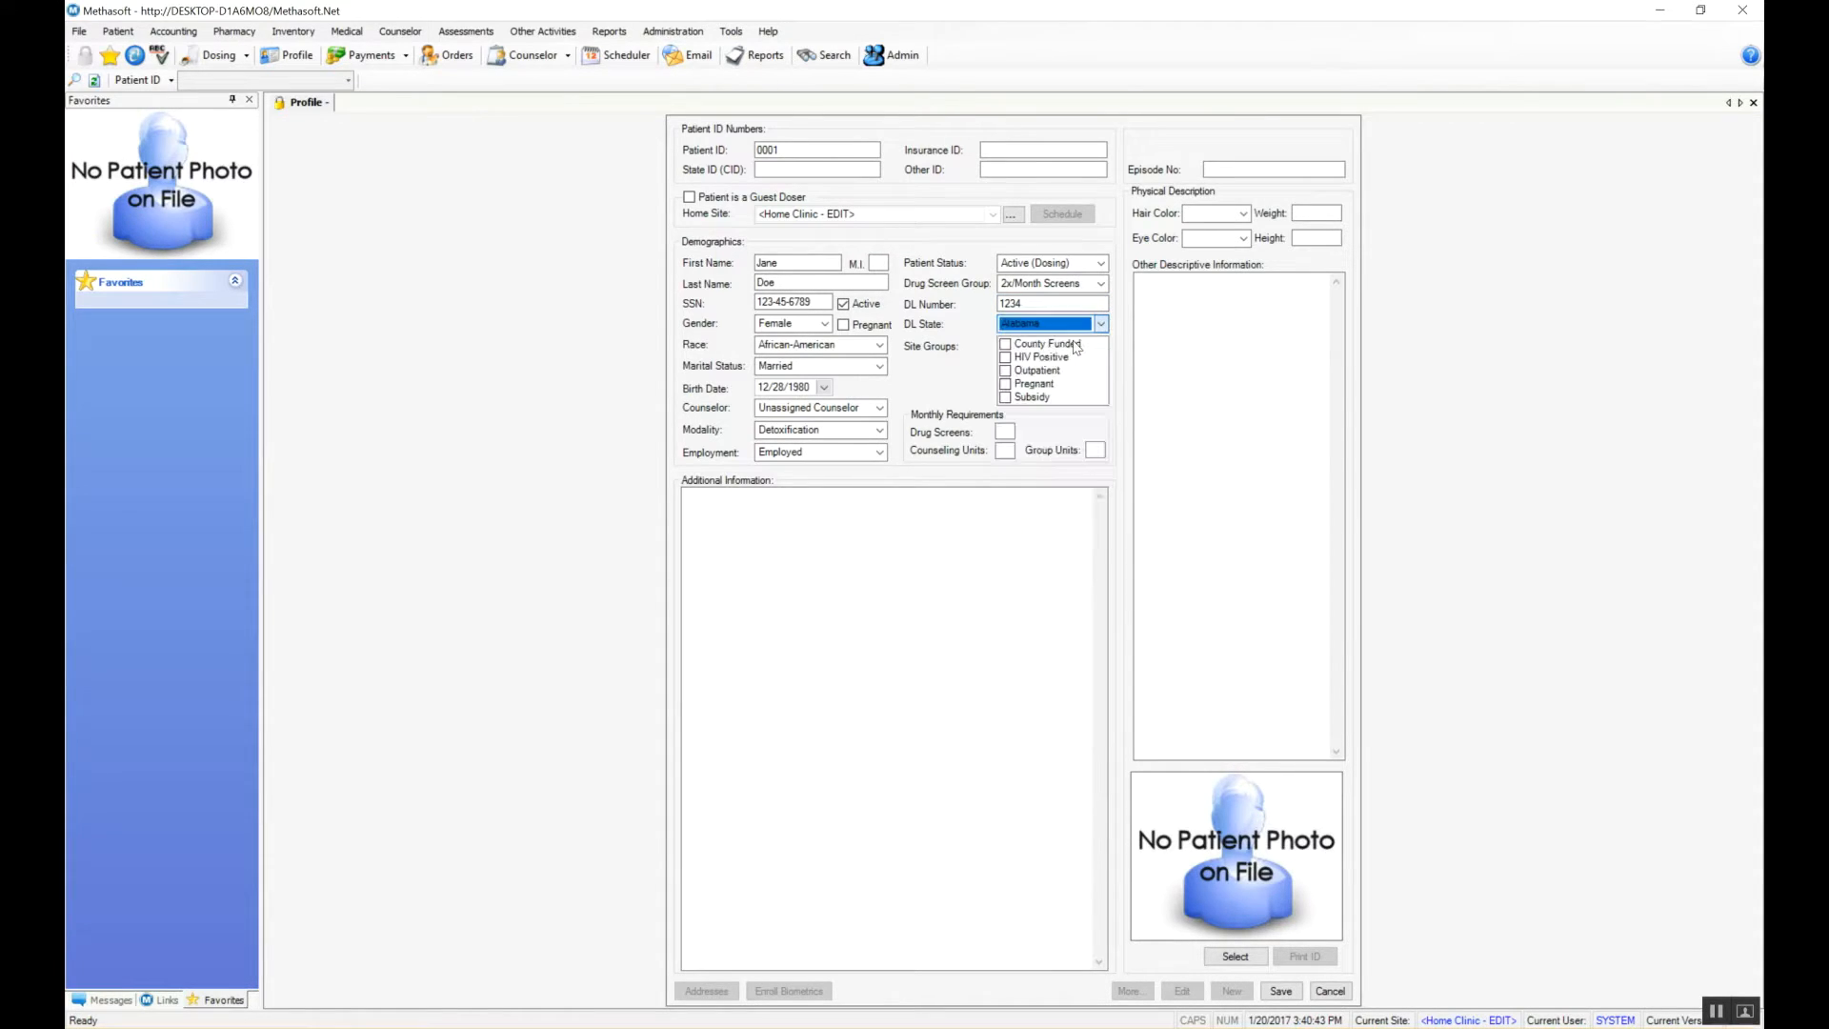
Step: Add the patient to the Pregnant site group and set monthly requirements to 2, 4 and 2
{"action": "left_click", "coordinate": [1005, 387]}
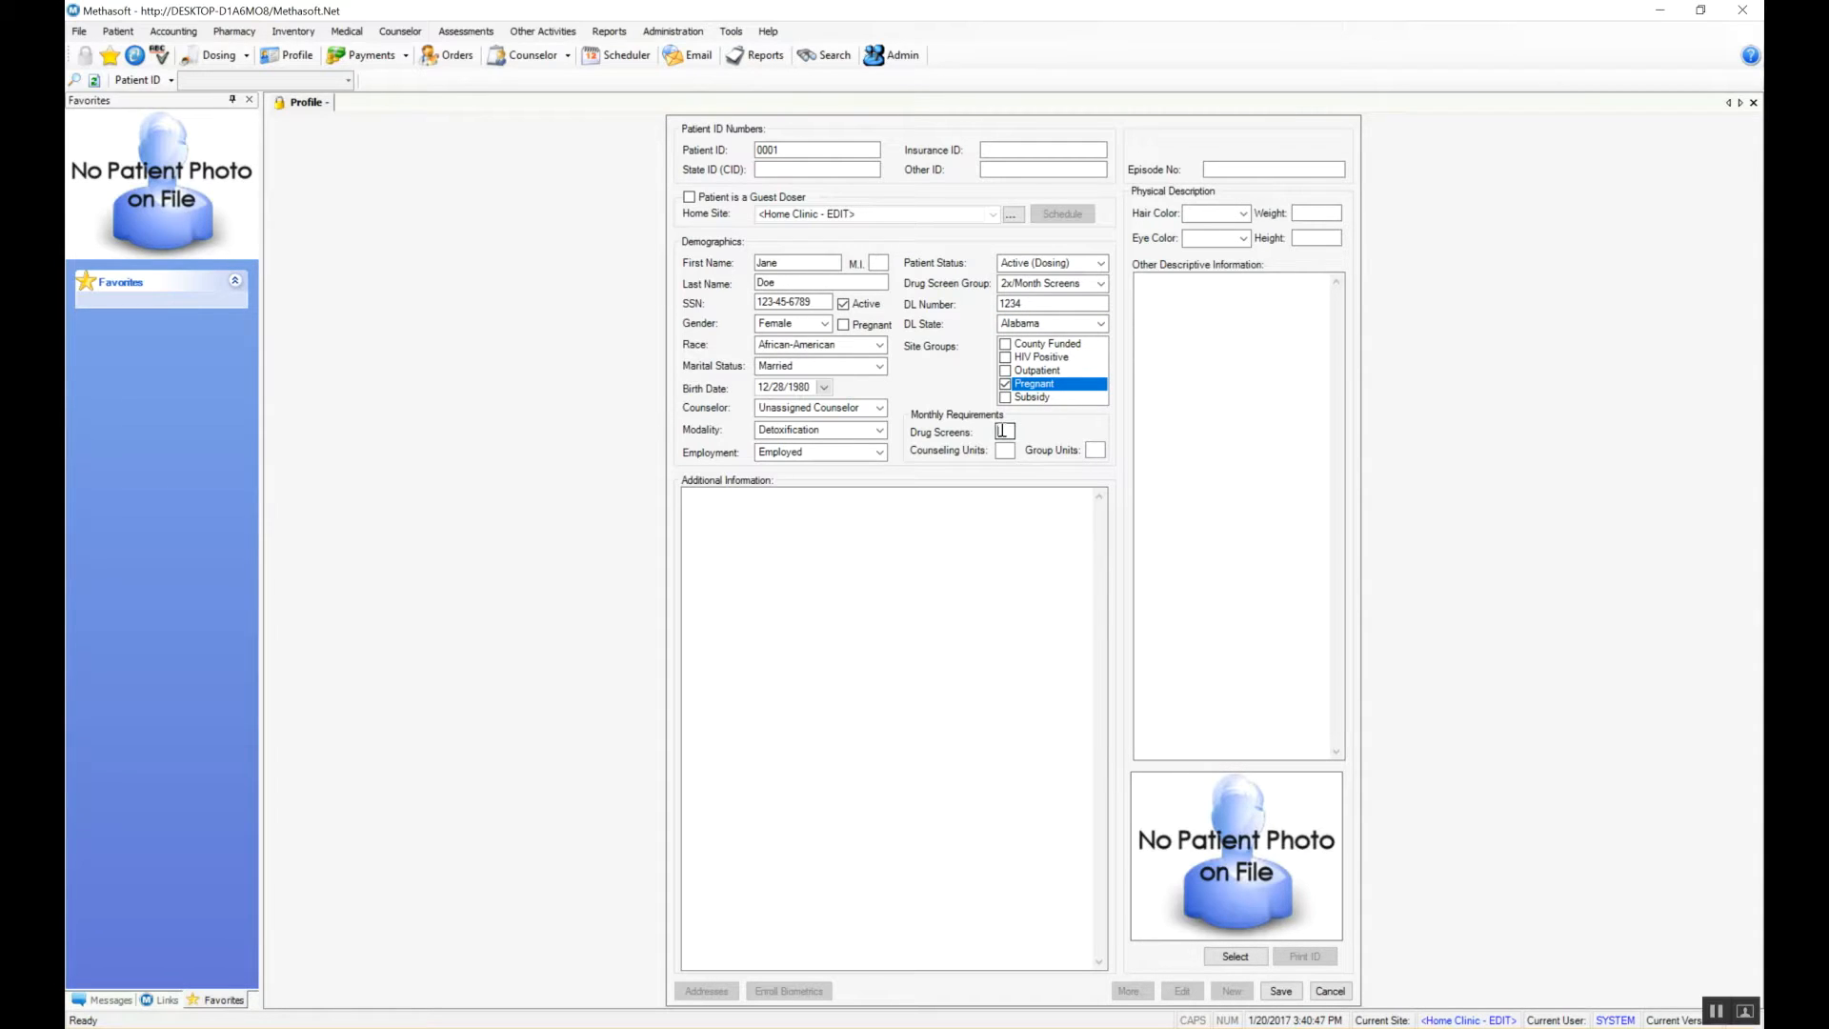
{"action": "left_click", "coordinate": [1003, 431]}
{"action": "type", "text": "2"}
{"action": "left_click", "coordinate": [1006, 449]}
{"action": "type", "text": "4"}
{"action": "left_click", "coordinate": [1094, 450]}
{"action": "type", "text": "2"}
Step: Load the person image as the patient photo and save the new record
{"action": "left_click", "coordinate": [1236, 956]}
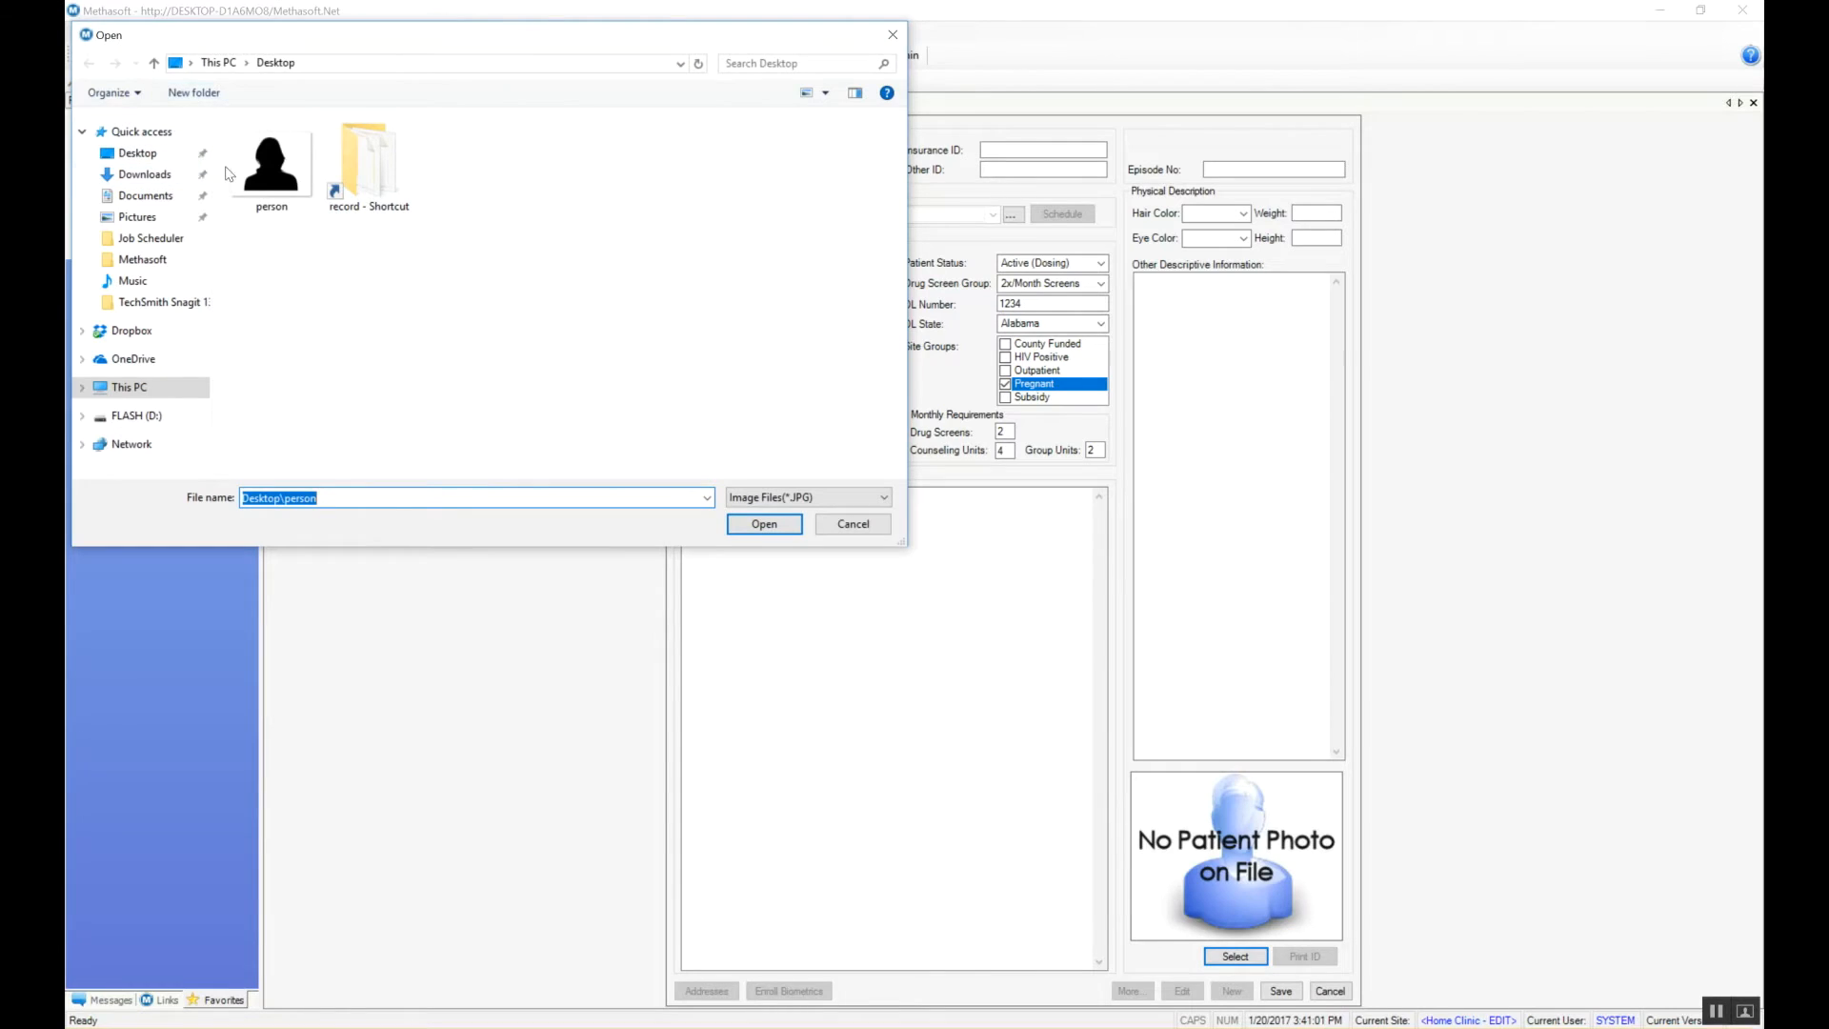
{"action": "left_click", "coordinate": [272, 171]}
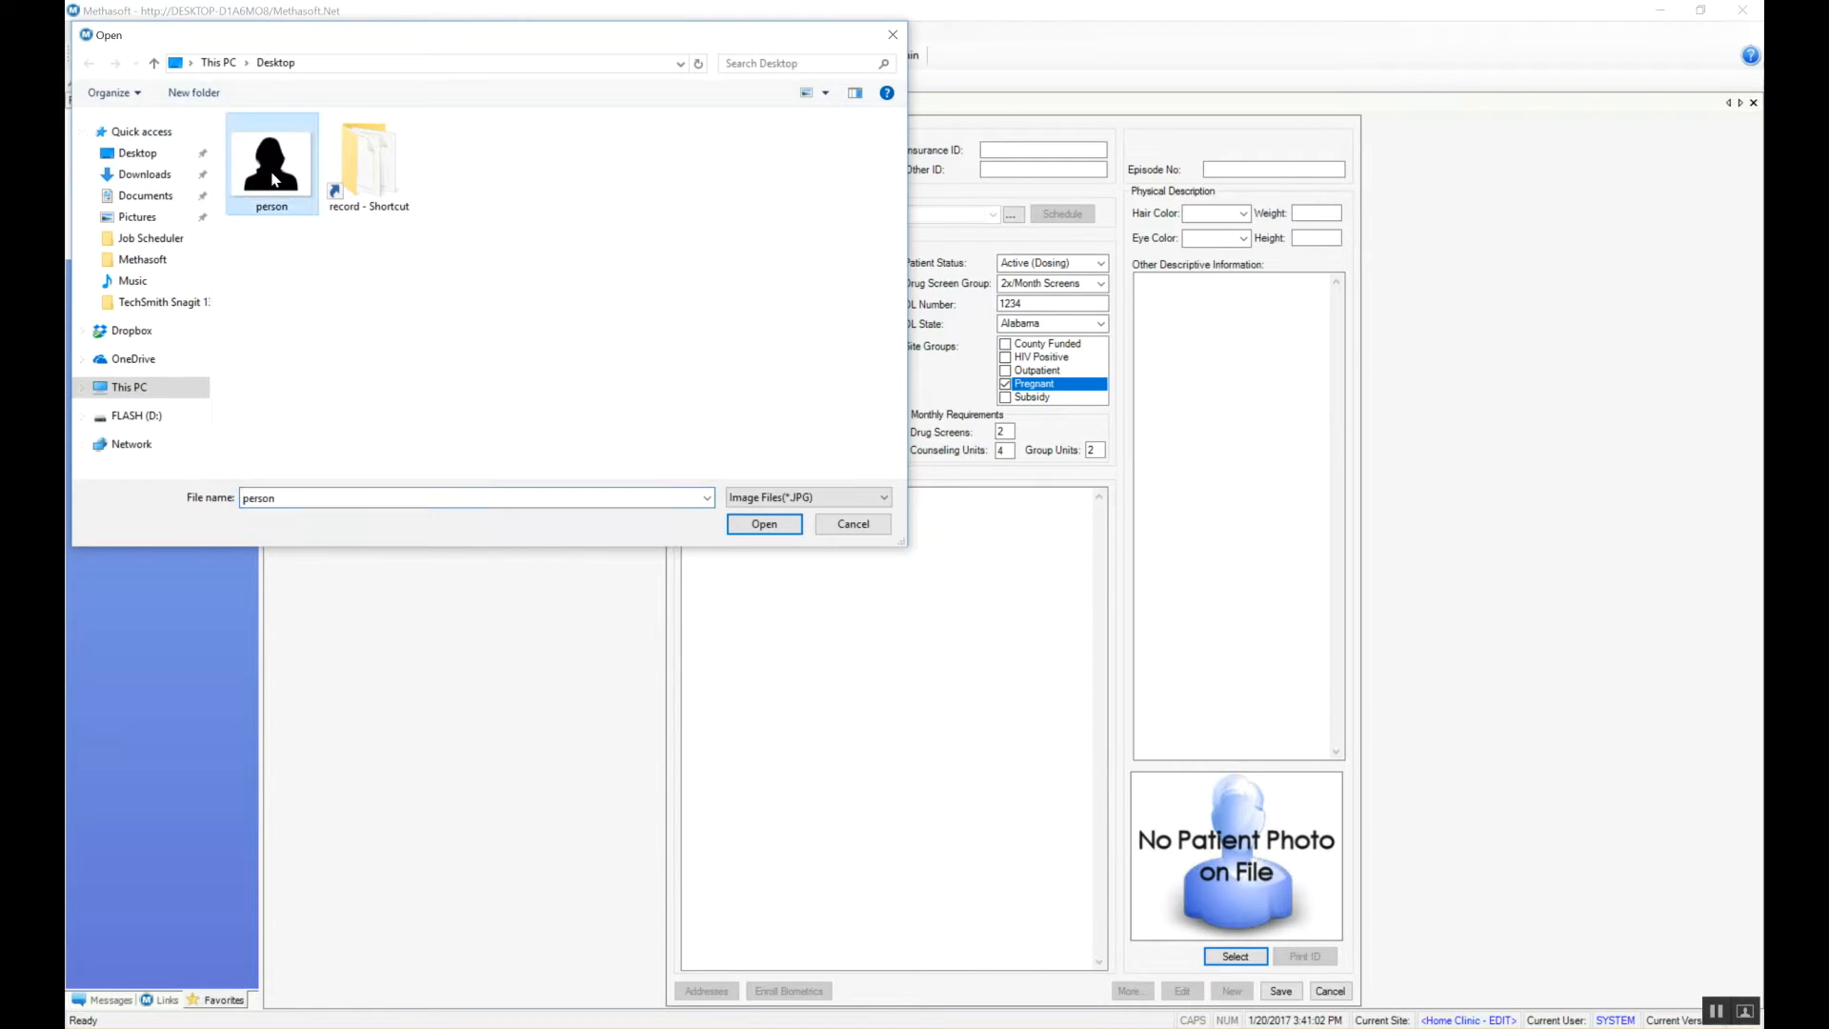
{"action": "left_click", "coordinate": [790, 530]}
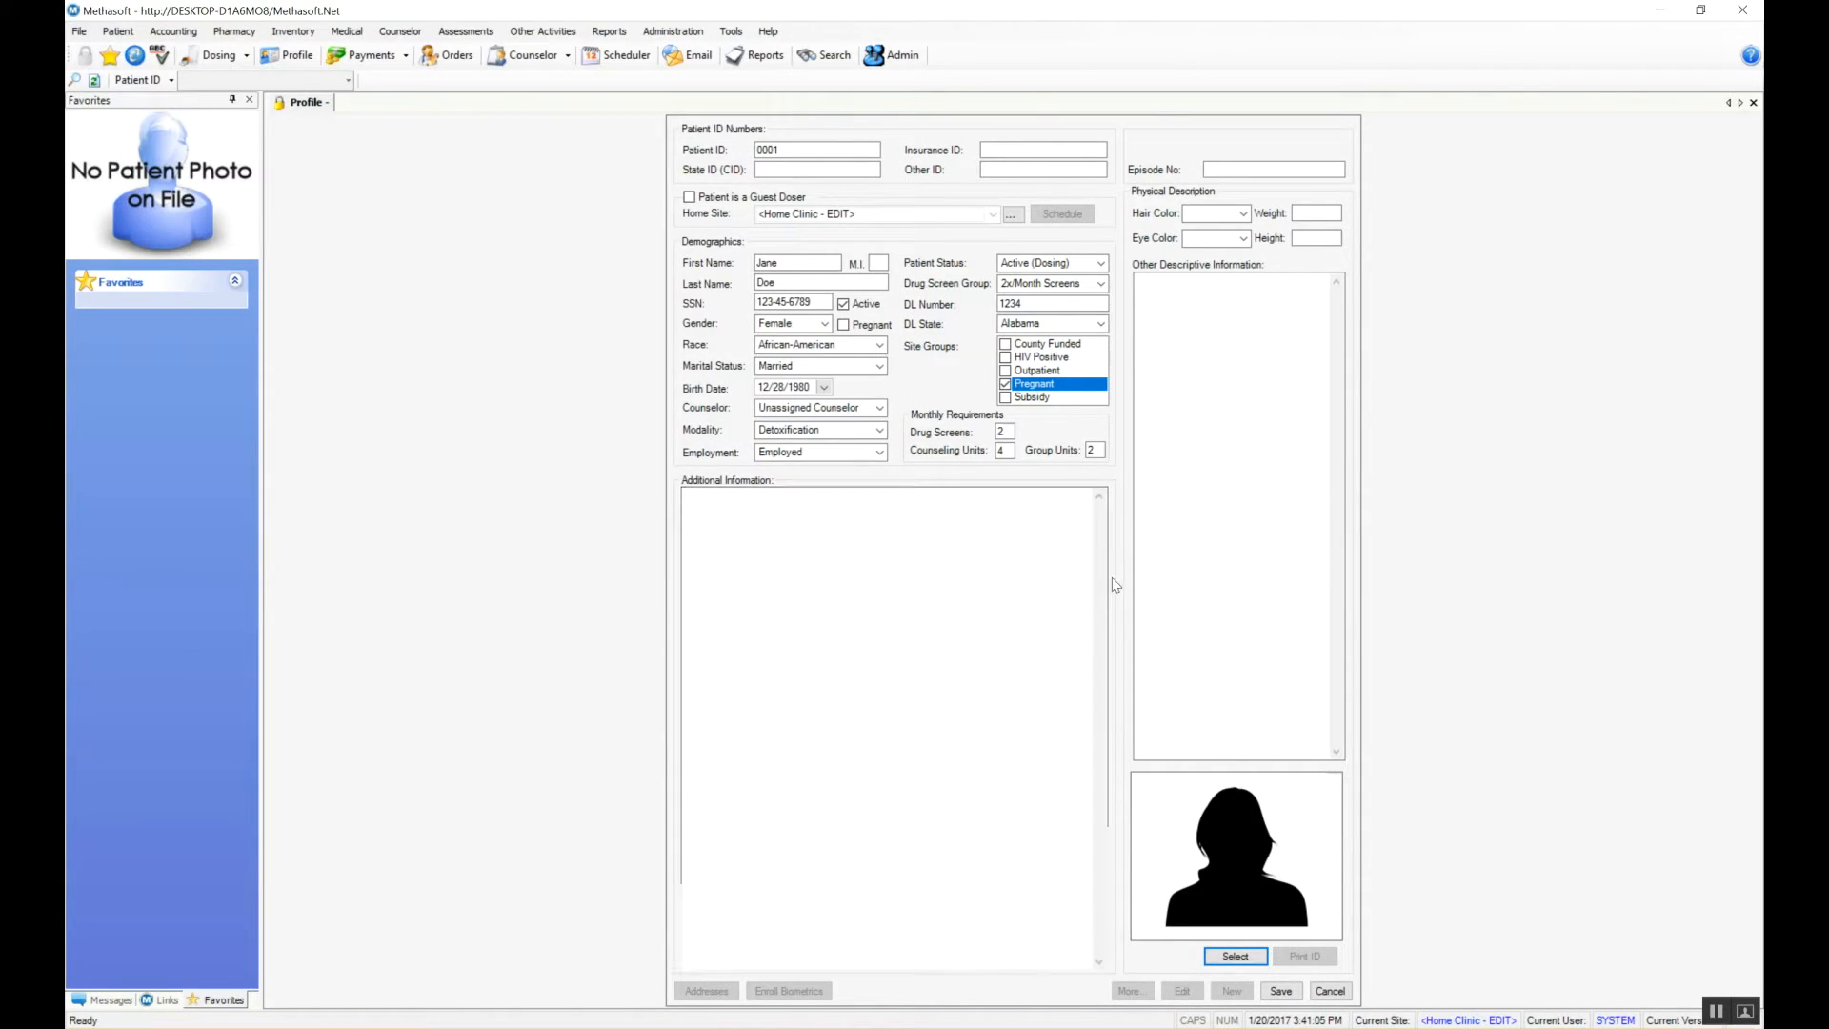
{"action": "left_click", "coordinate": [1282, 991]}
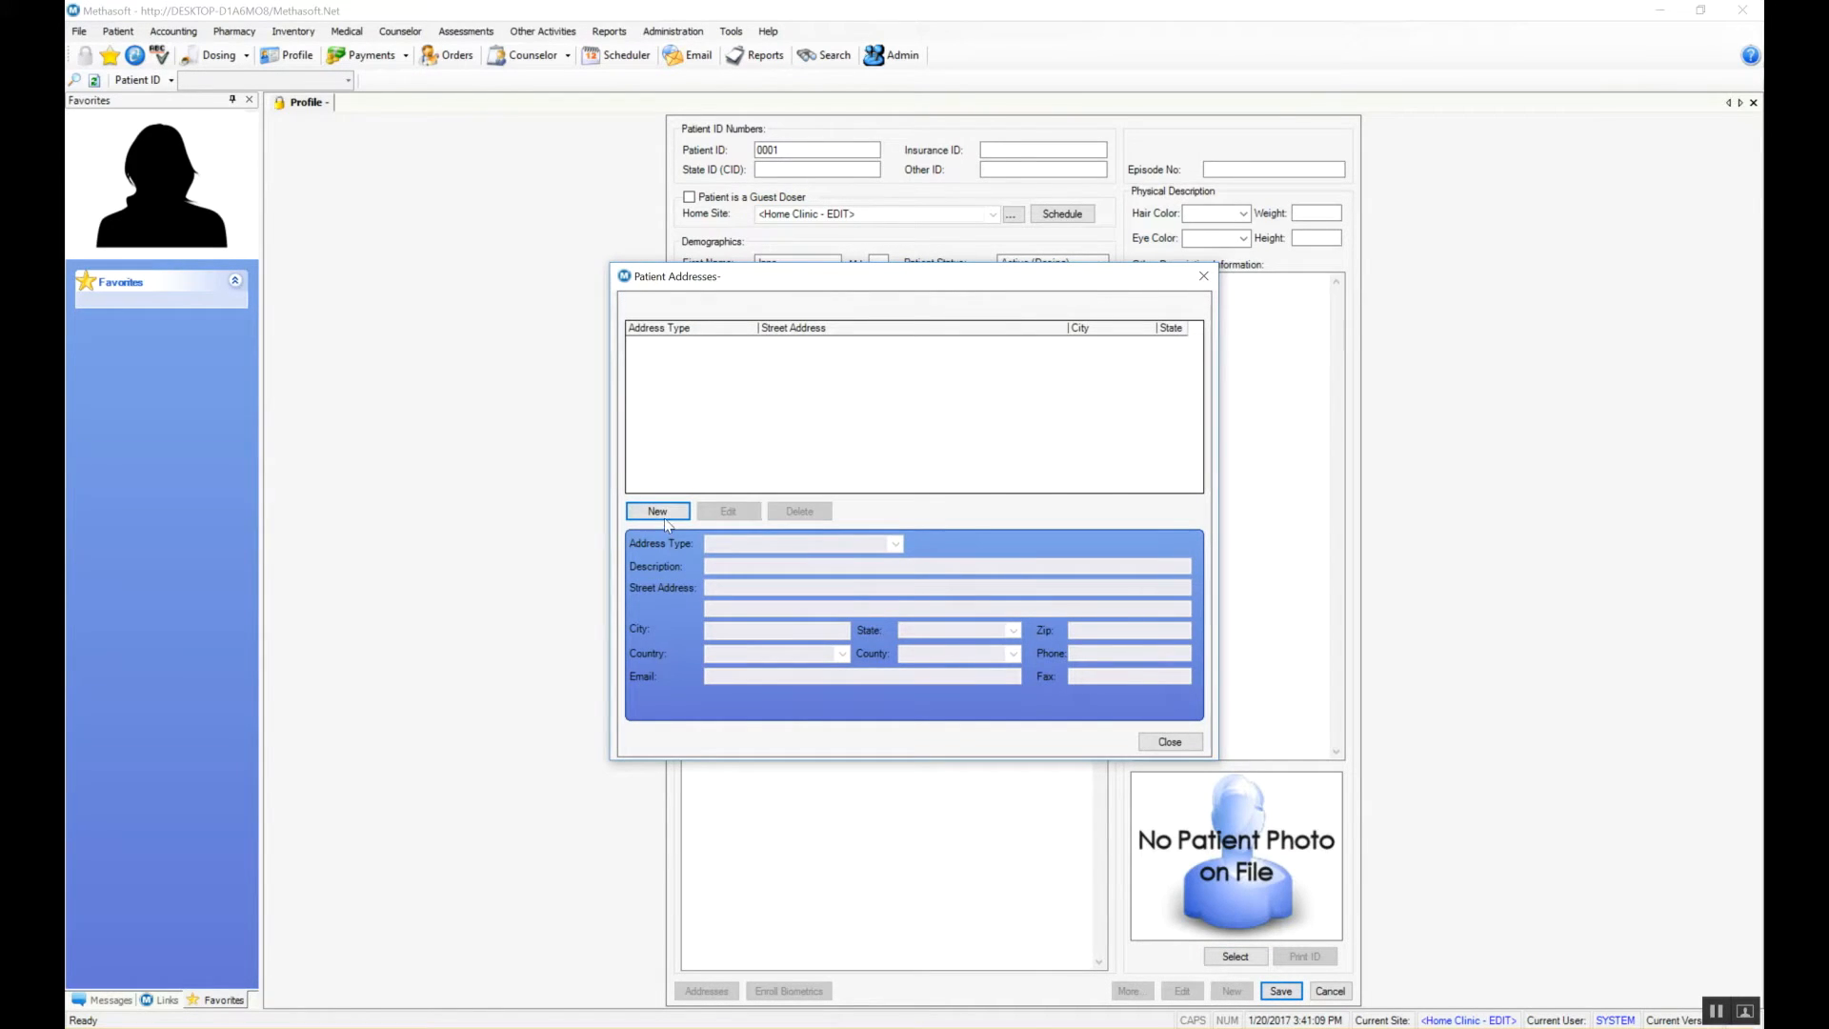
Step: Add a new Emergency Contact address with the contact's street, city, state and zip, and save it
{"action": "left_click", "coordinate": [657, 511]}
{"action": "left_click", "coordinate": [896, 544]}
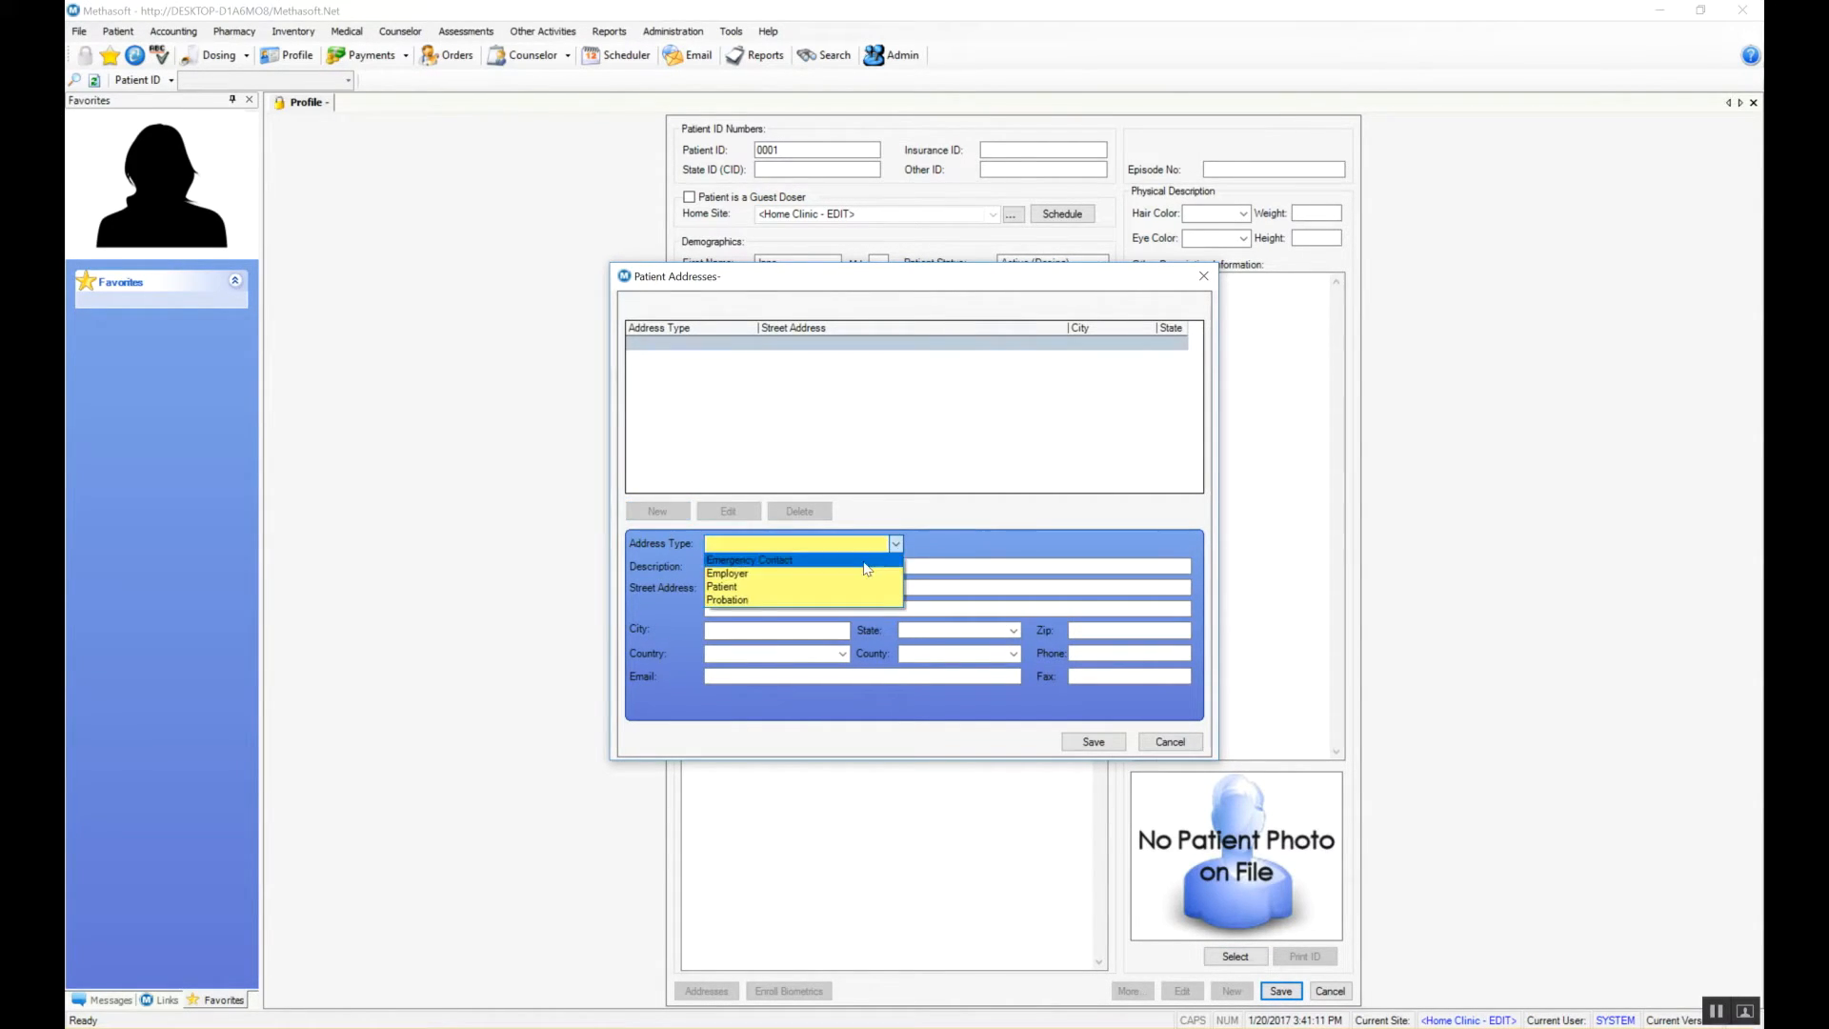
{"action": "left_click", "coordinate": [805, 562]}
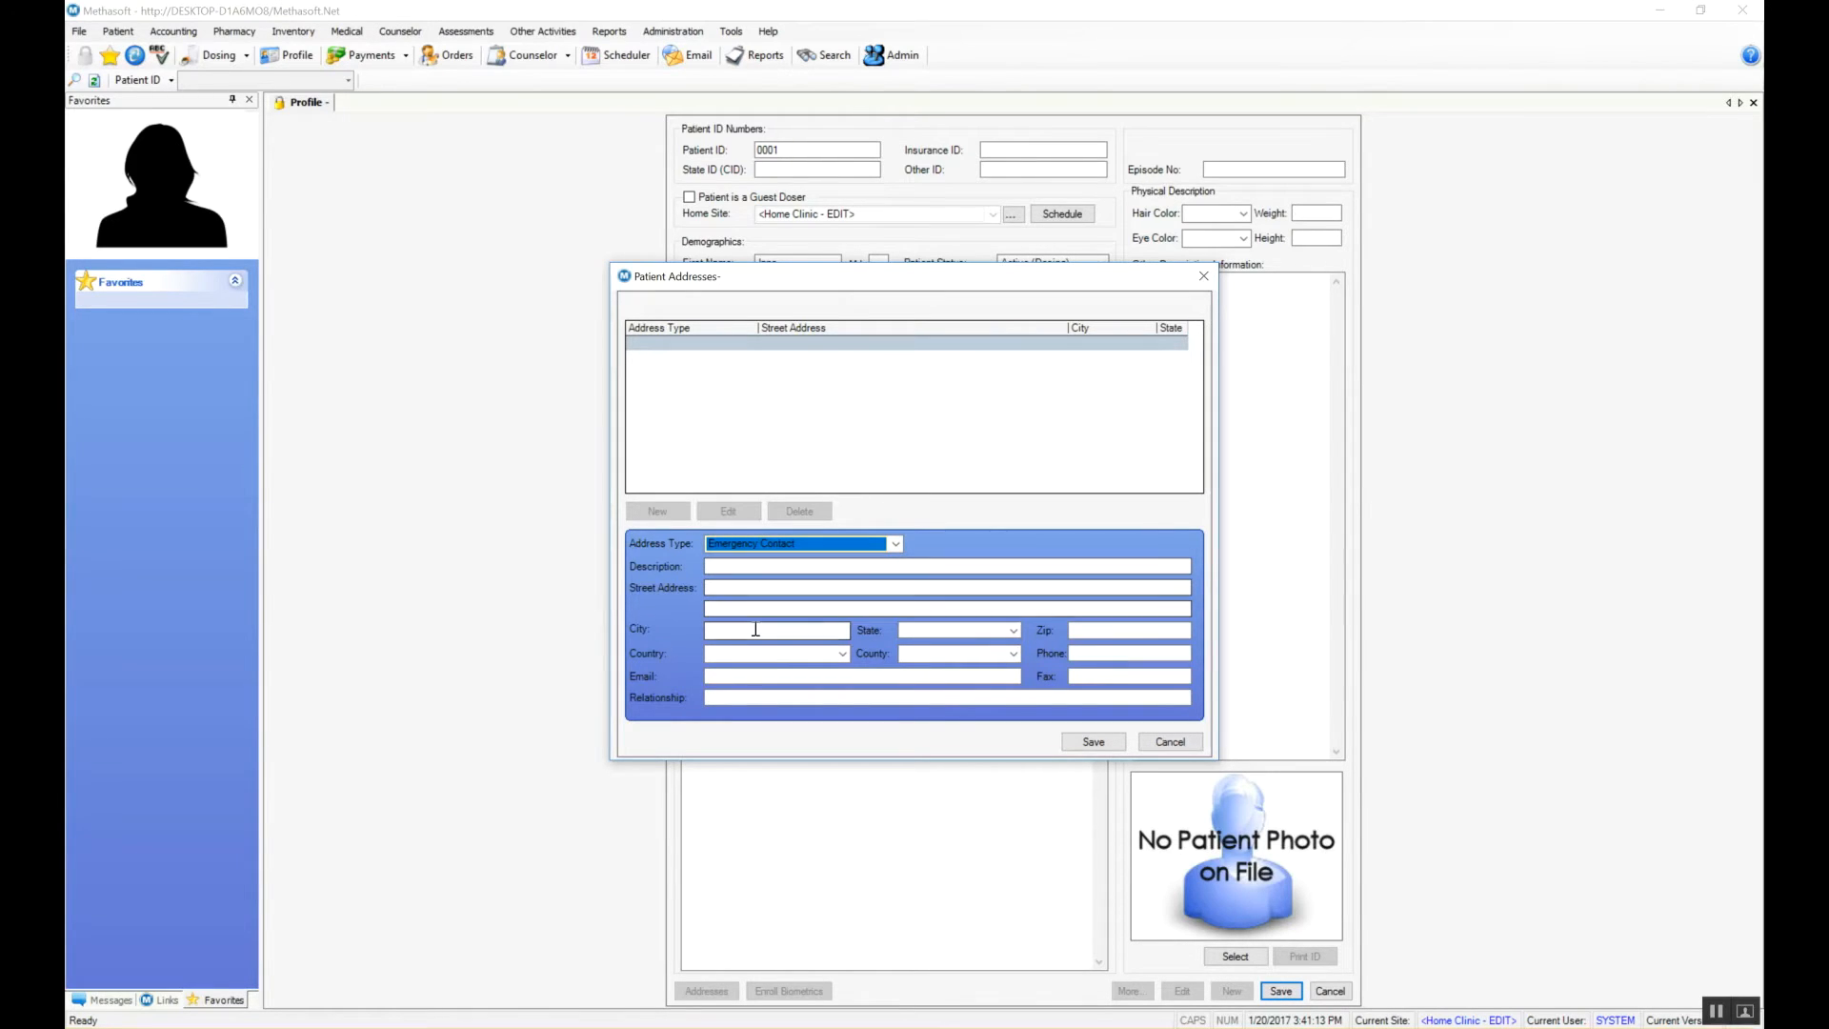
{"action": "left_click", "coordinate": [752, 586]}
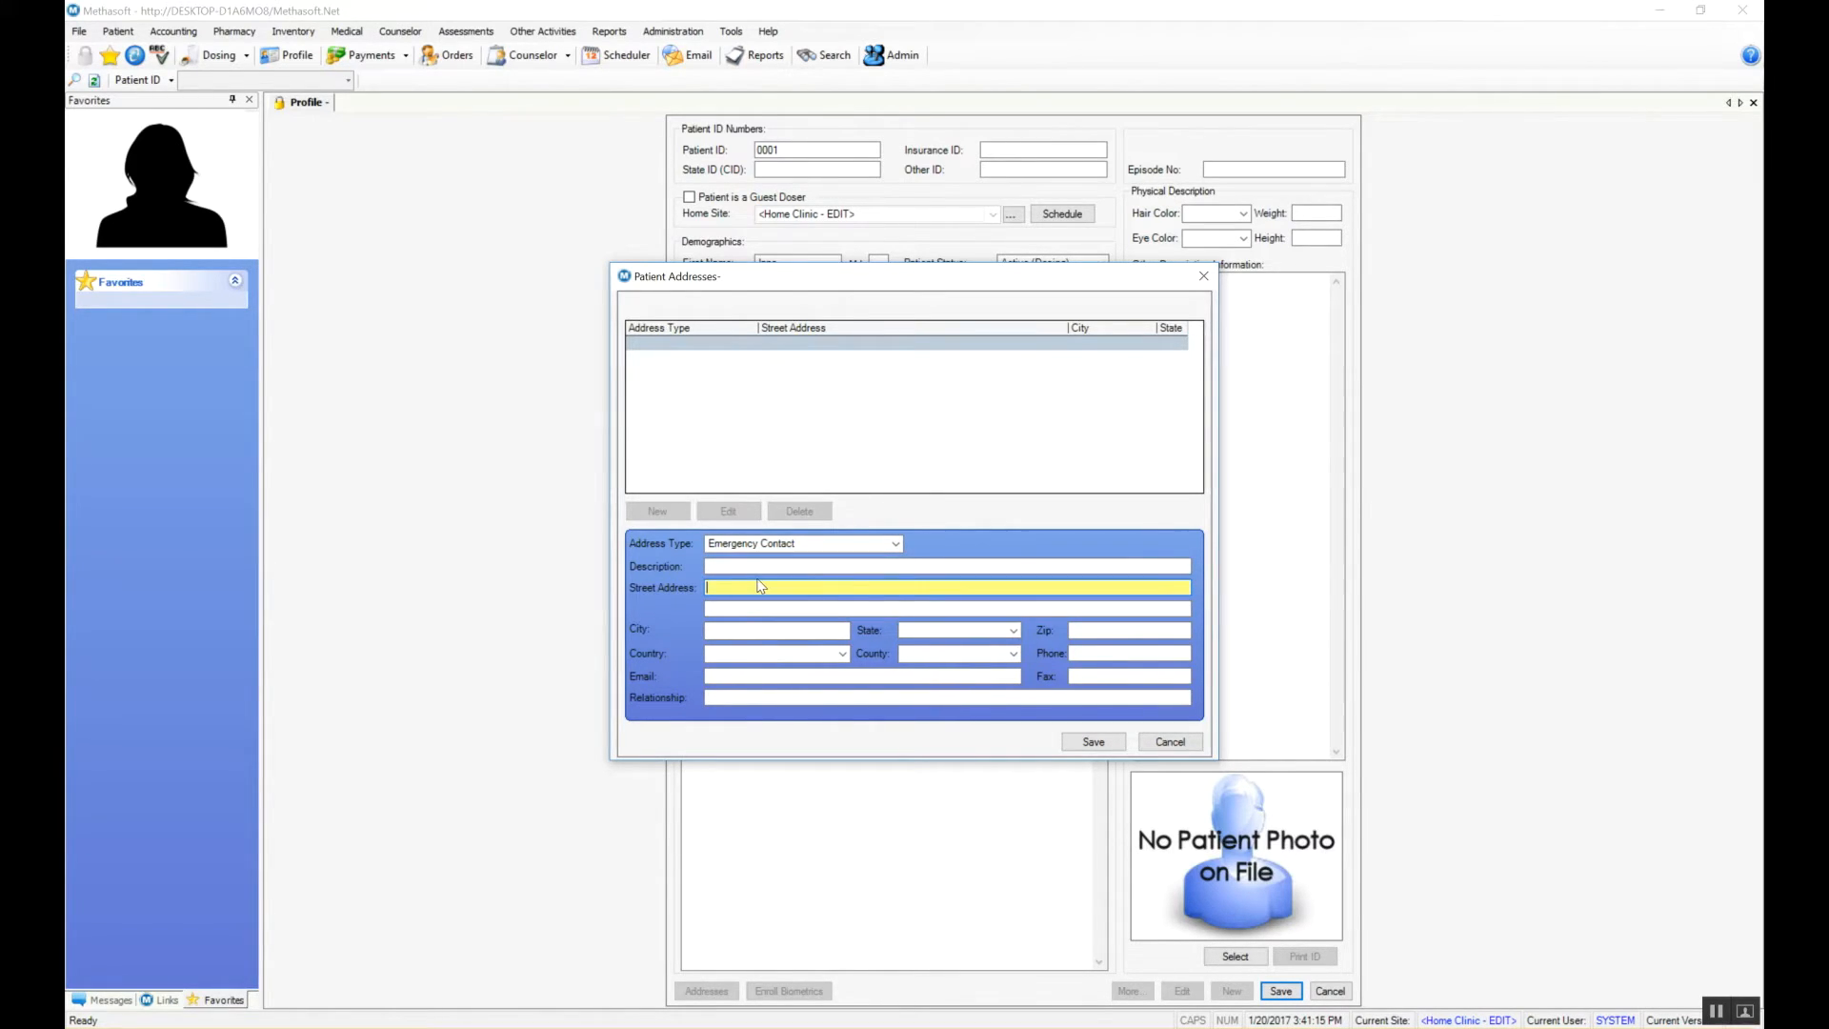
{"action": "type", "text": "123 Street name"}
{"action": "left_click", "coordinate": [785, 628]}
{"action": "type", "text": "Greenville"}
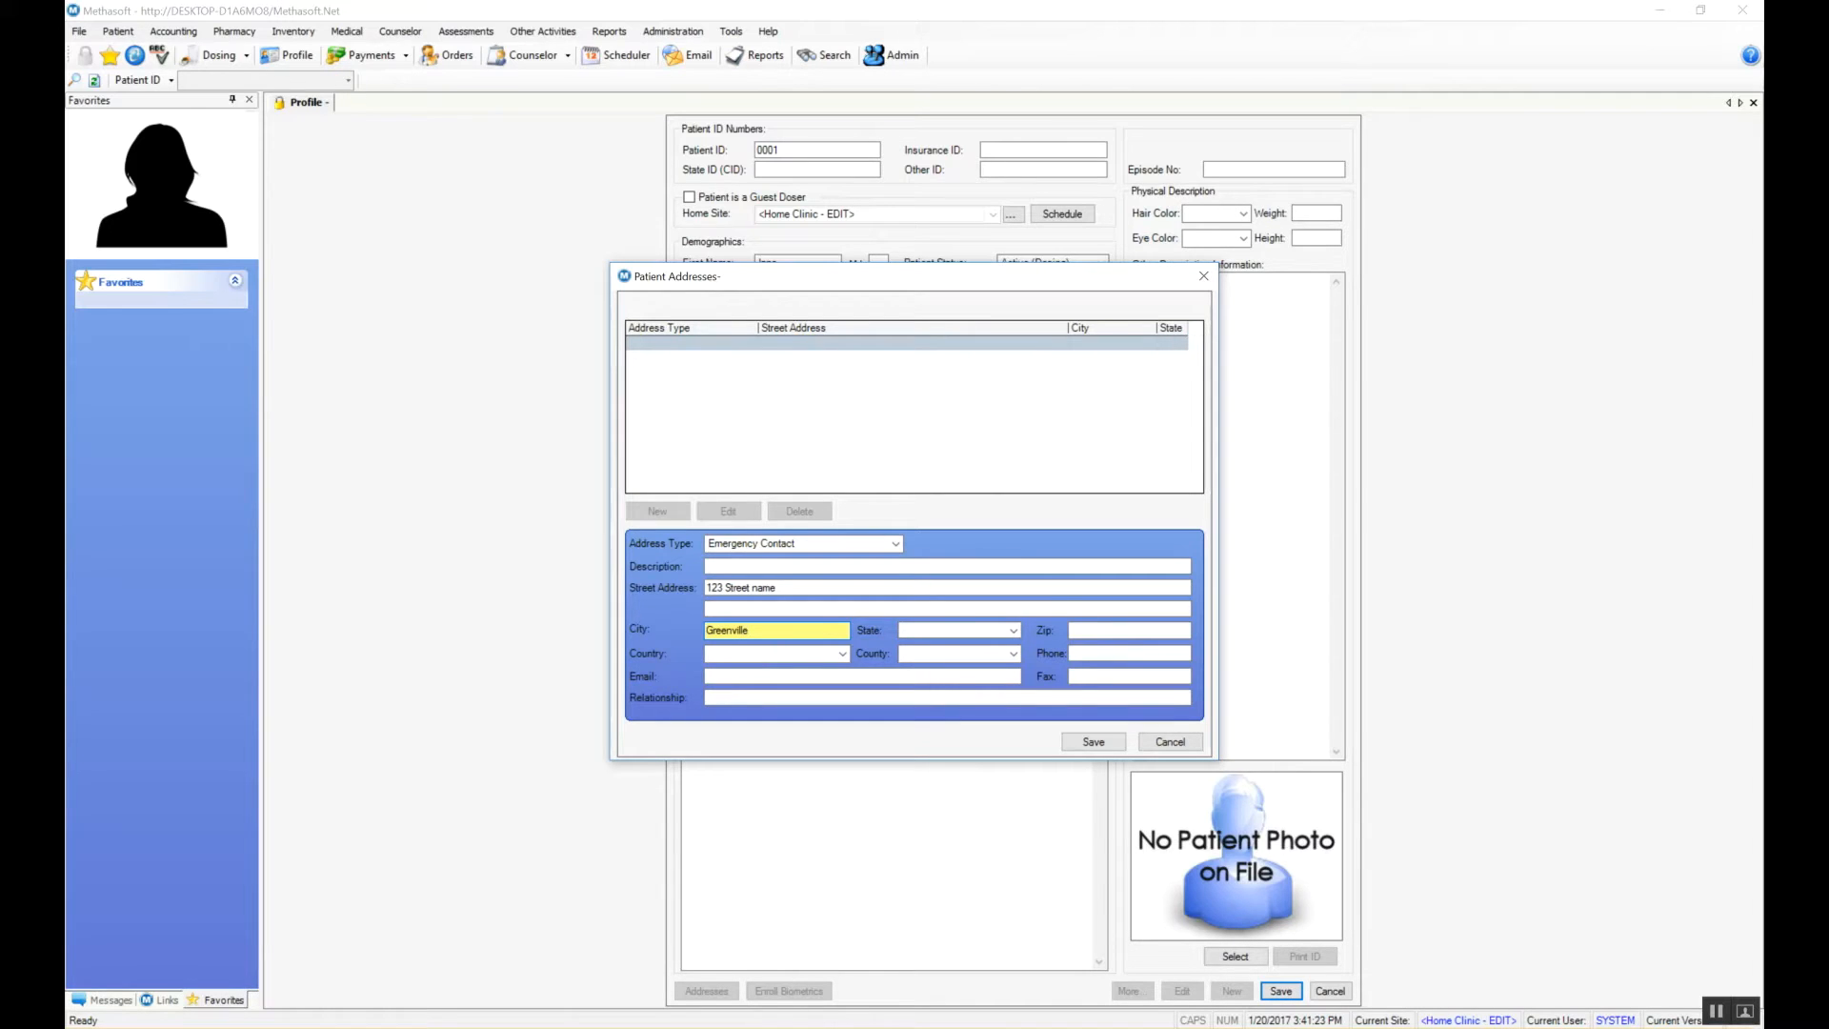
{"action": "left_click", "coordinate": [982, 631]}
{"action": "key", "text": "s"}
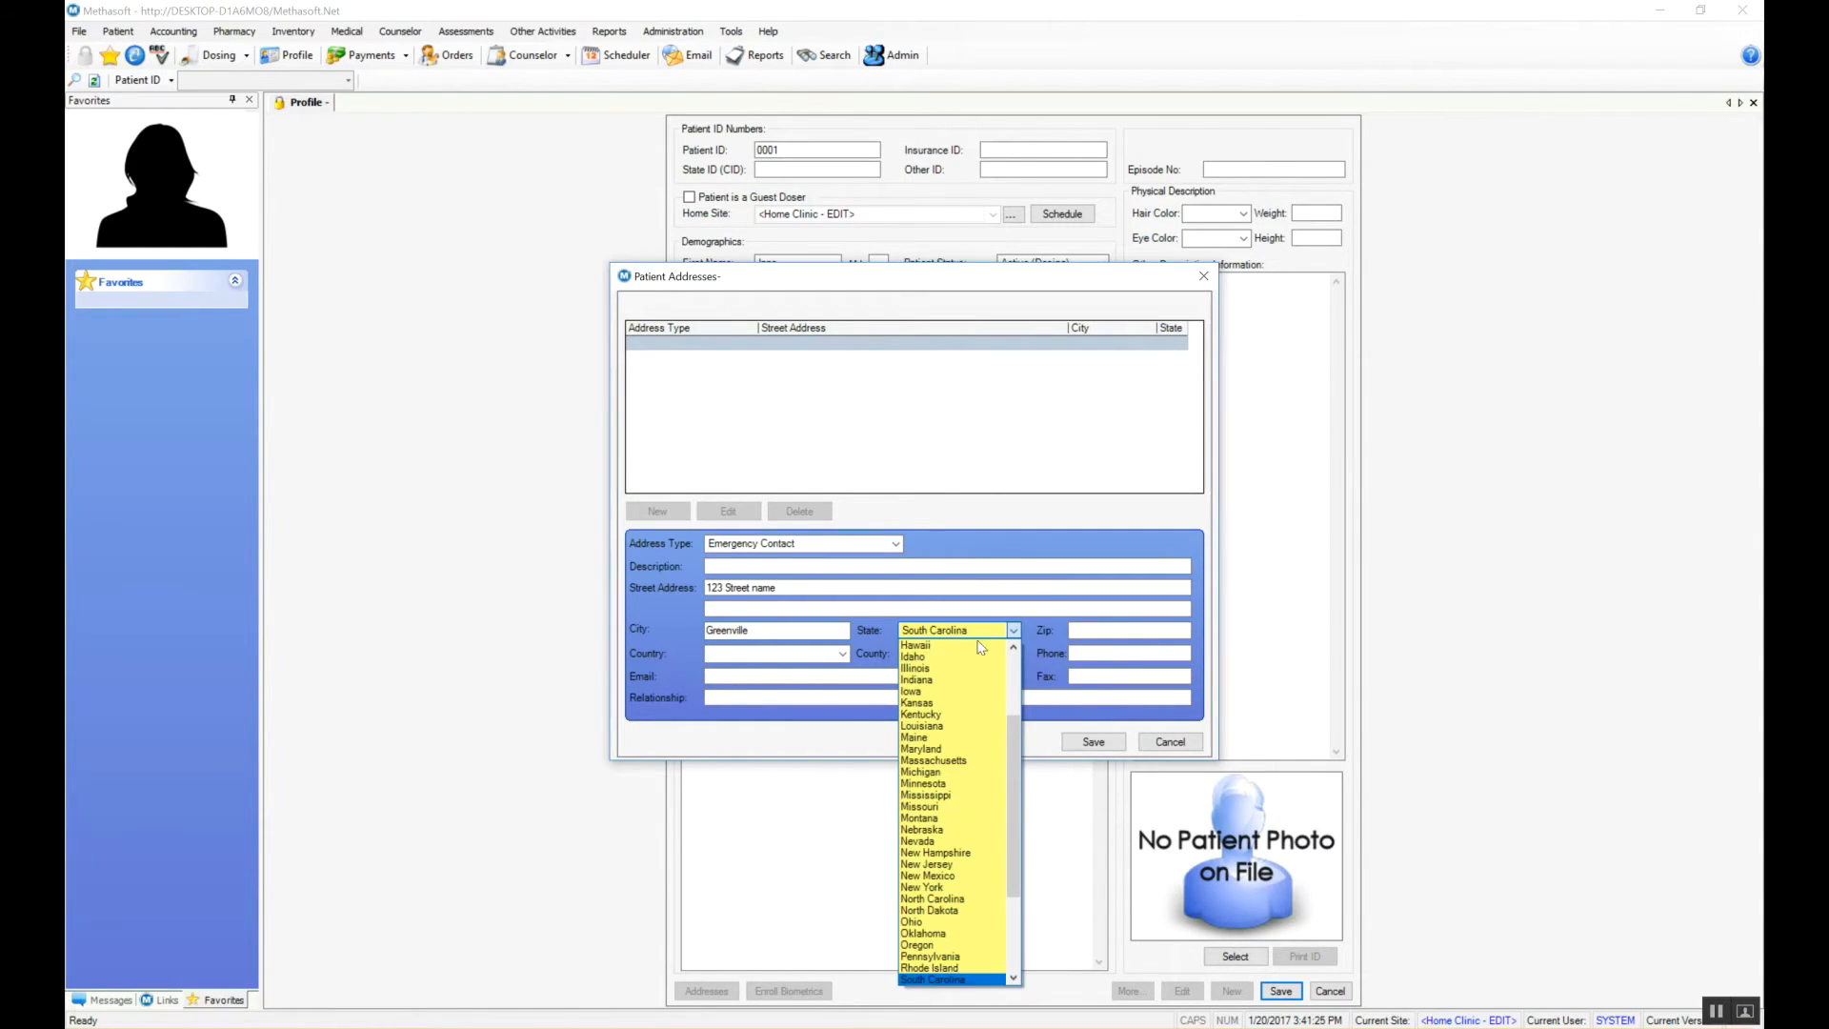
{"action": "left_click", "coordinate": [947, 981]}
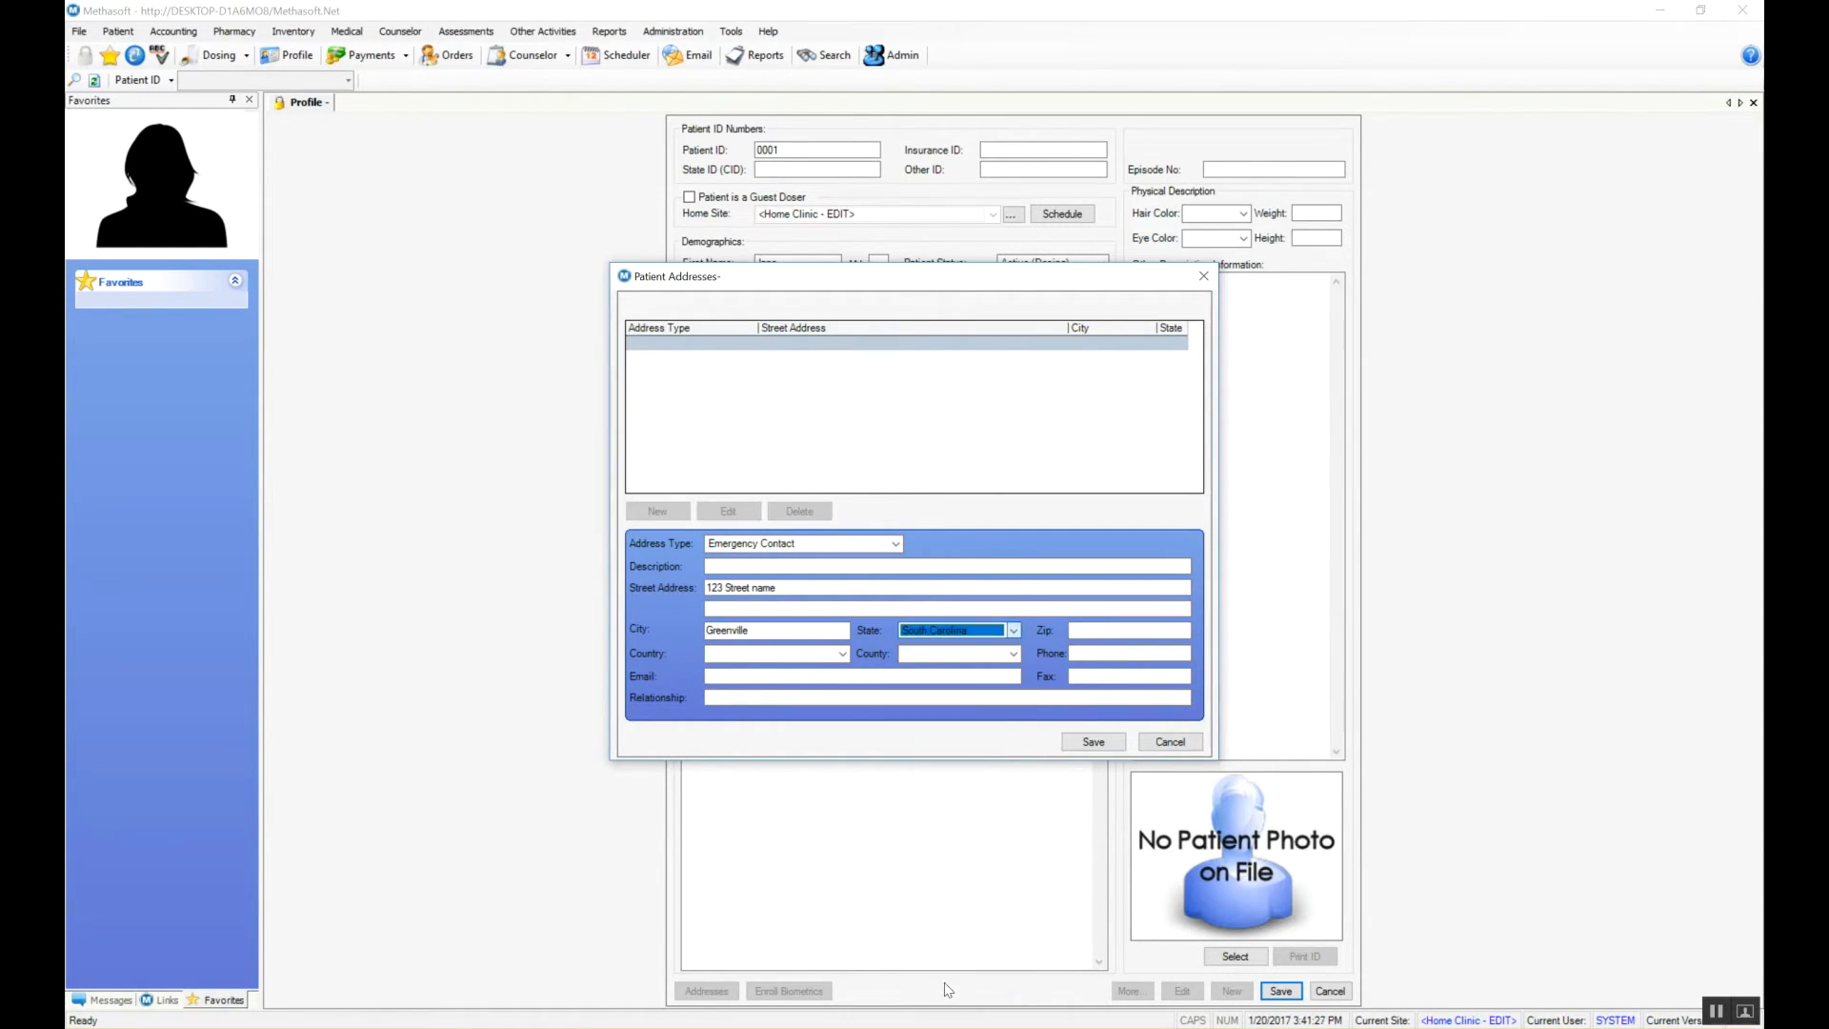
{"action": "left_click", "coordinate": [1100, 633]}
{"action": "type", "text": "29"}
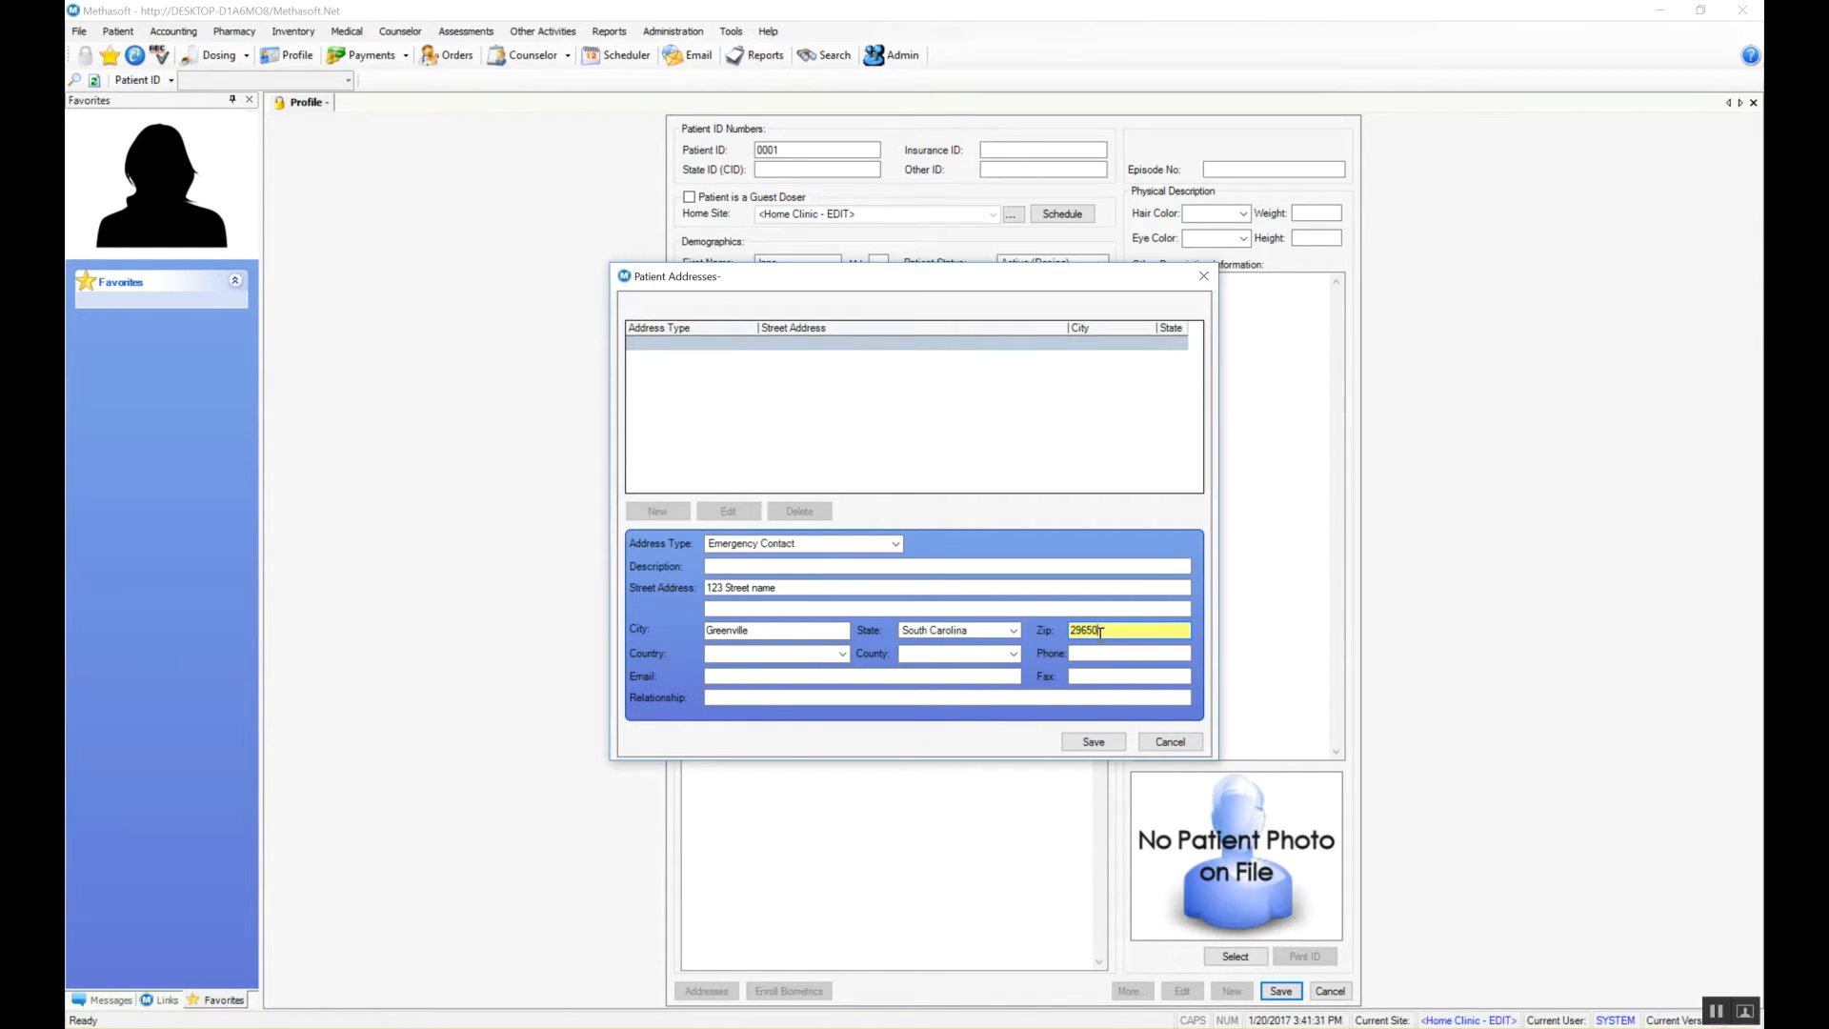
{"action": "type", "text": "650"}
{"action": "left_click", "coordinate": [1095, 743]}
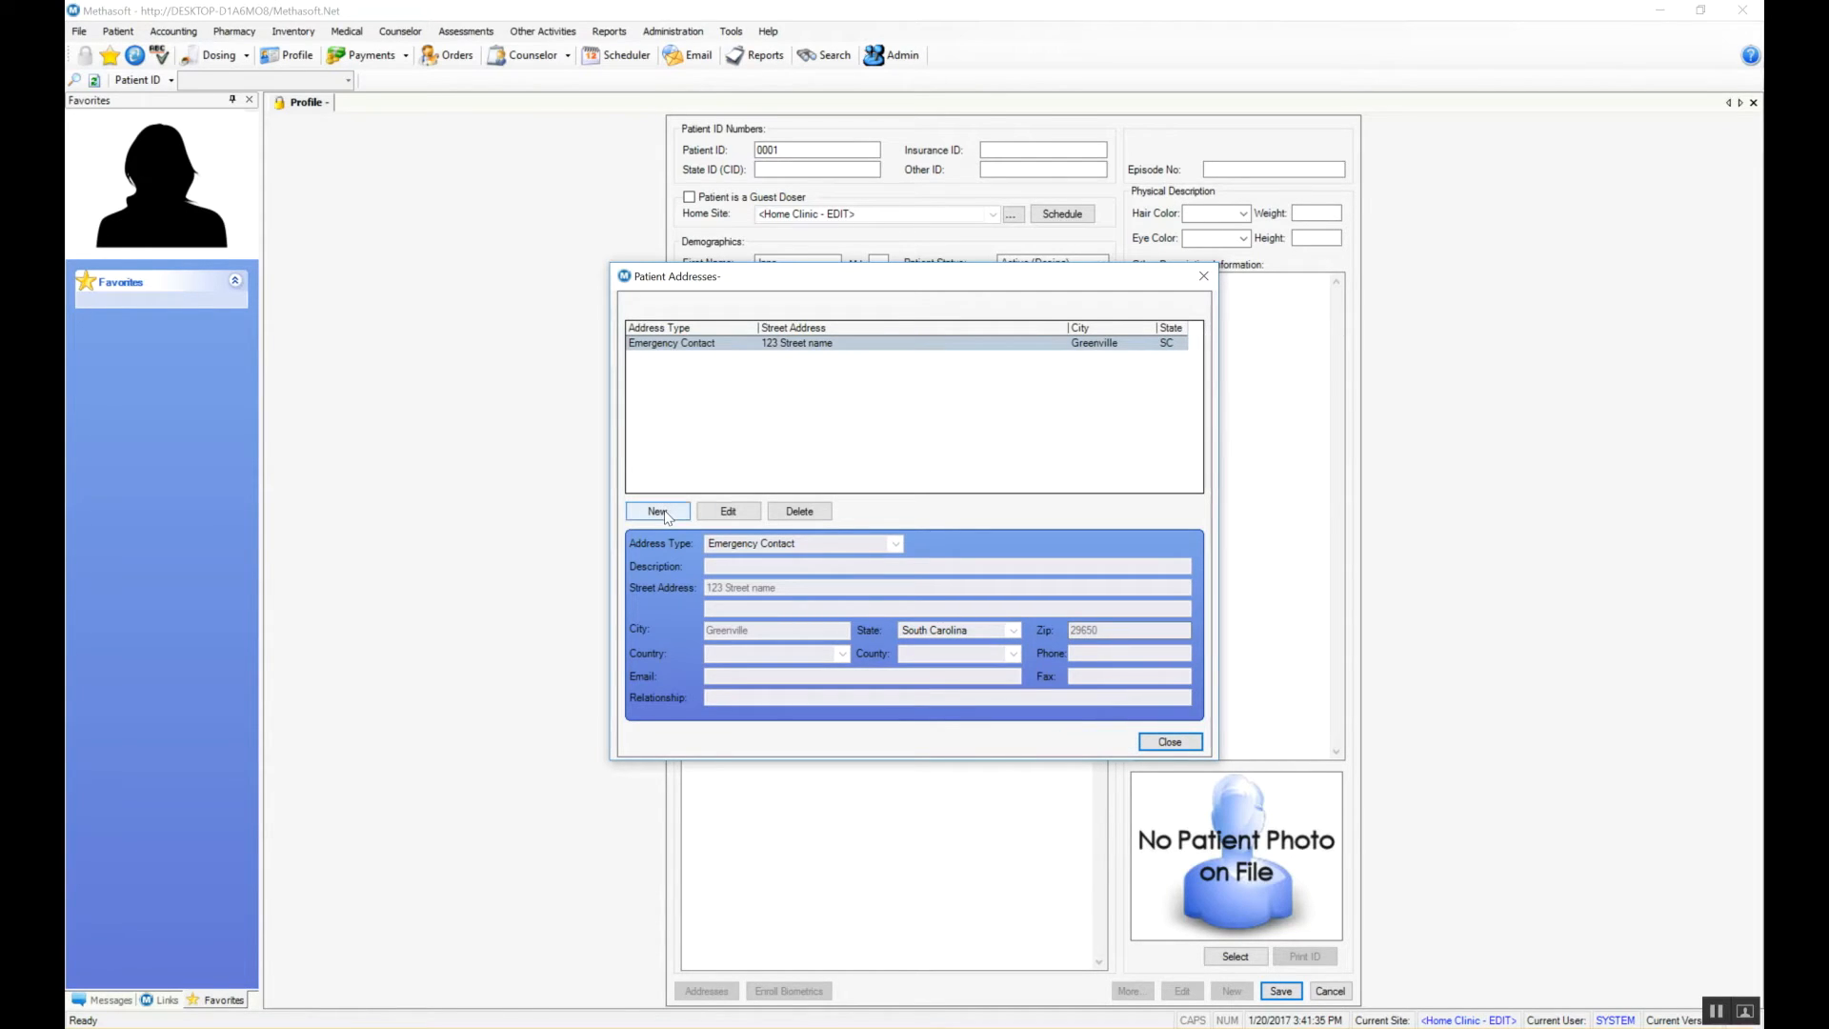
Step: Add a Patient-type address with street and city, save it, close the list and confirm the save
{"action": "left_click", "coordinate": [667, 515]}
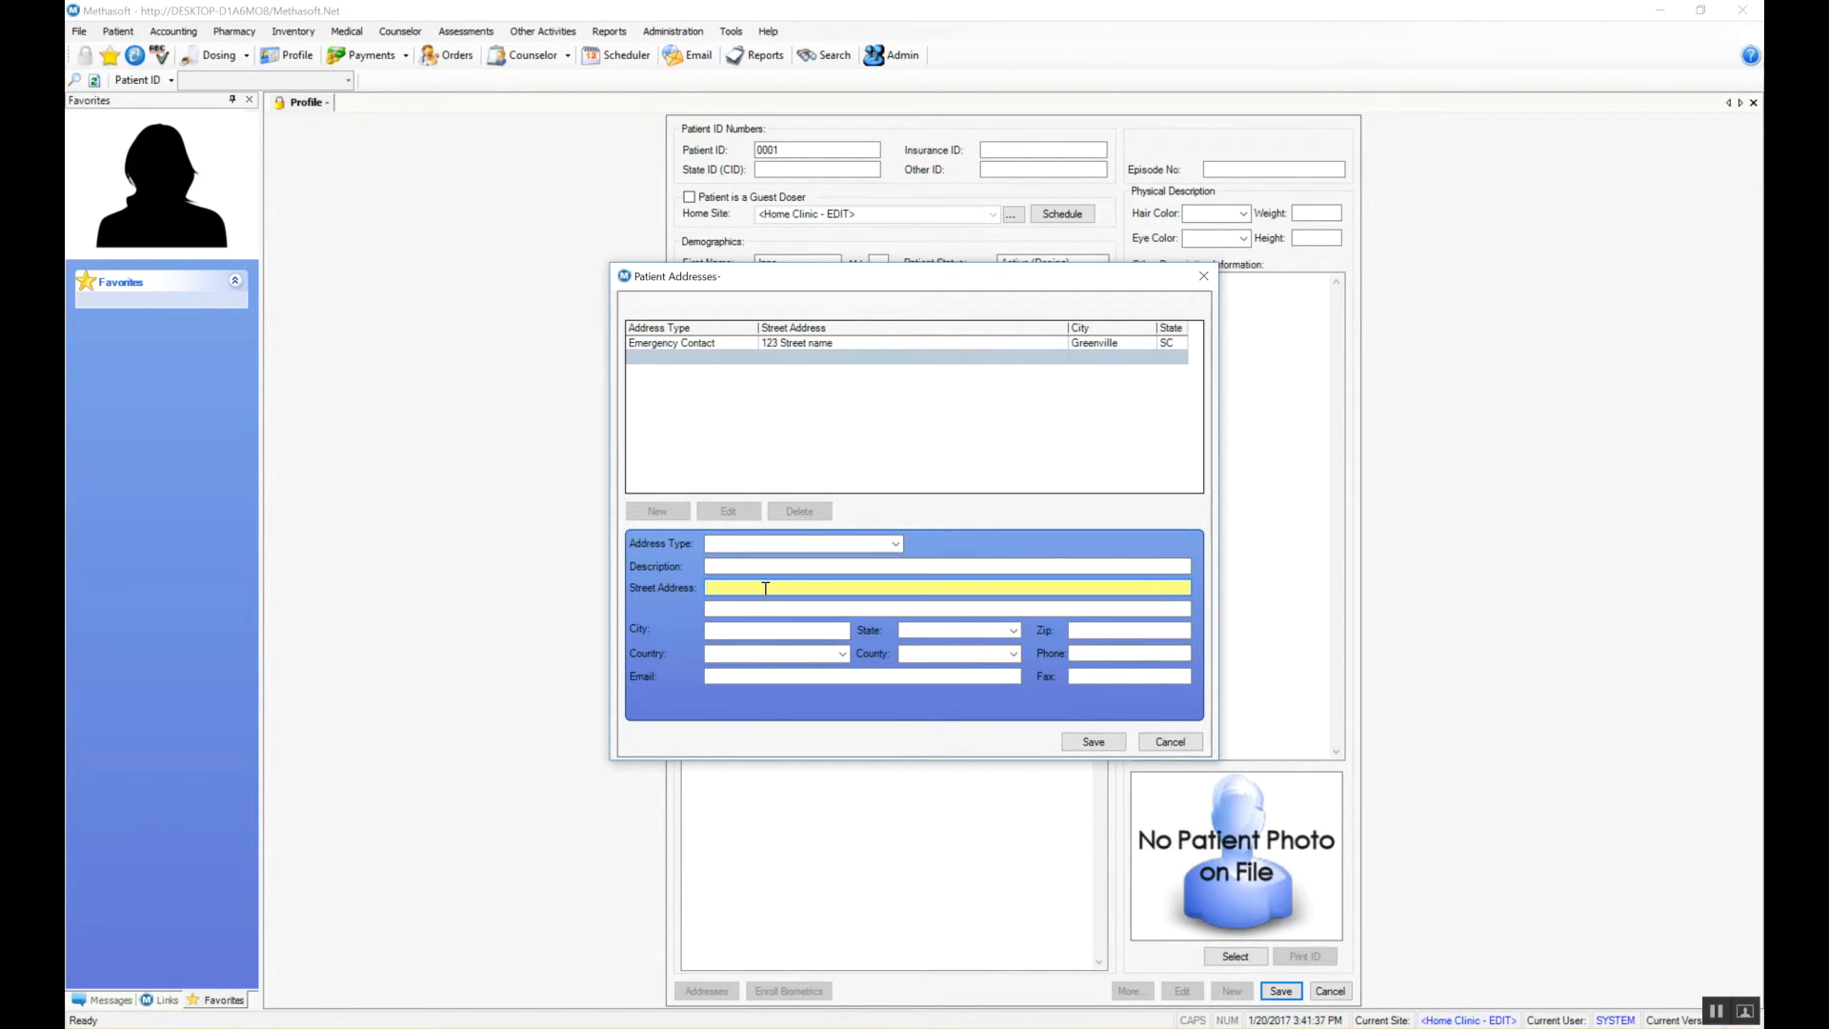
{"action": "left_click", "coordinate": [809, 548]}
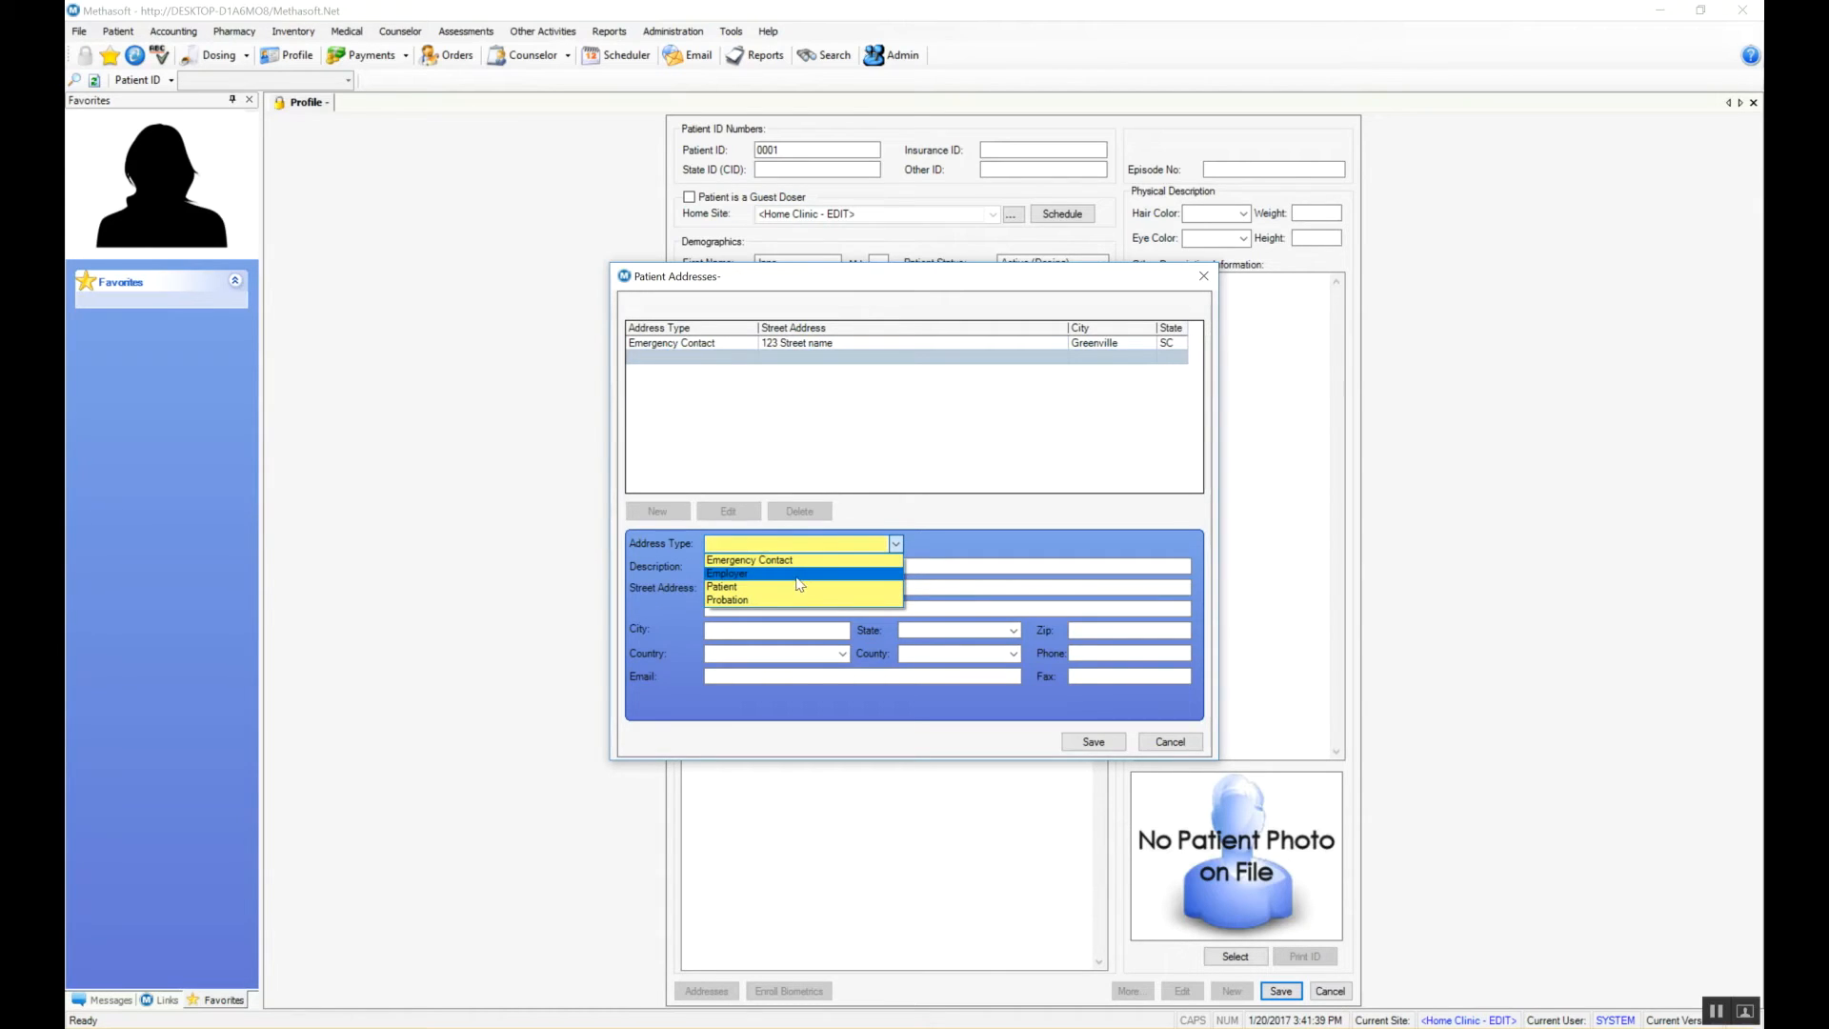
{"action": "left_click", "coordinate": [797, 588]}
{"action": "left_click", "coordinate": [769, 588]}
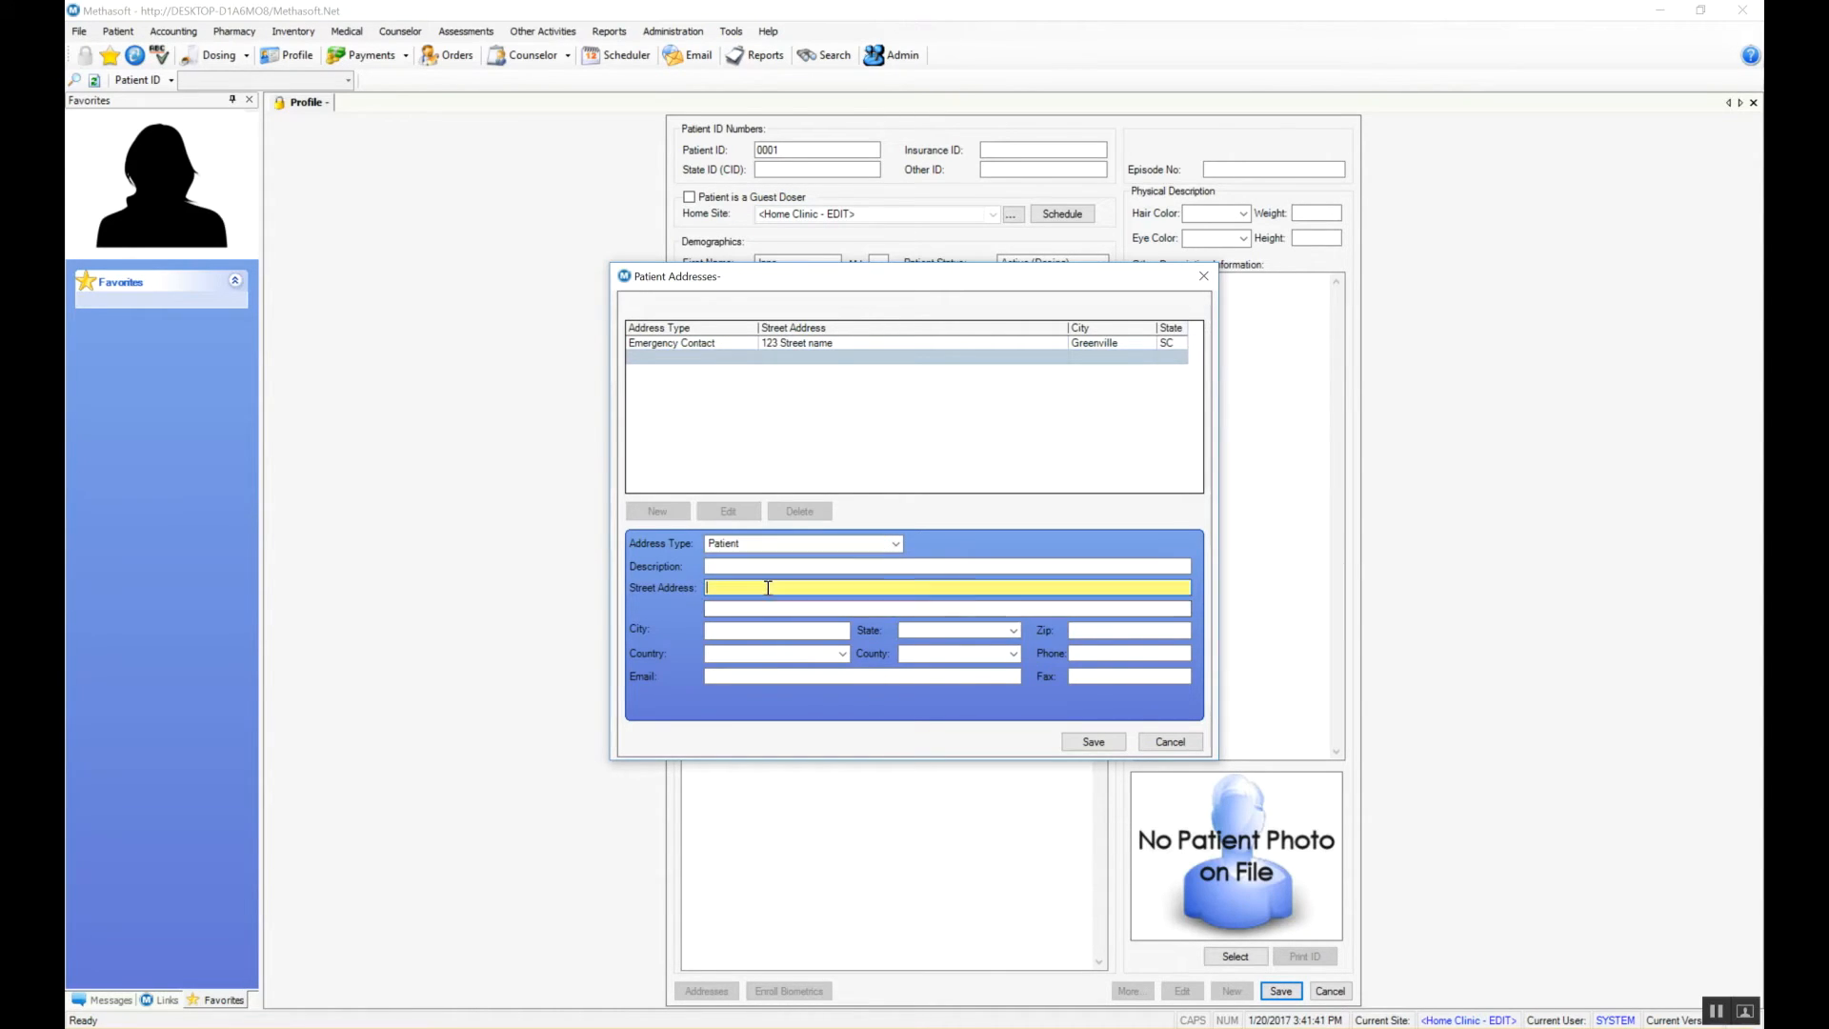
{"action": "type", "text": "123 Street name"}
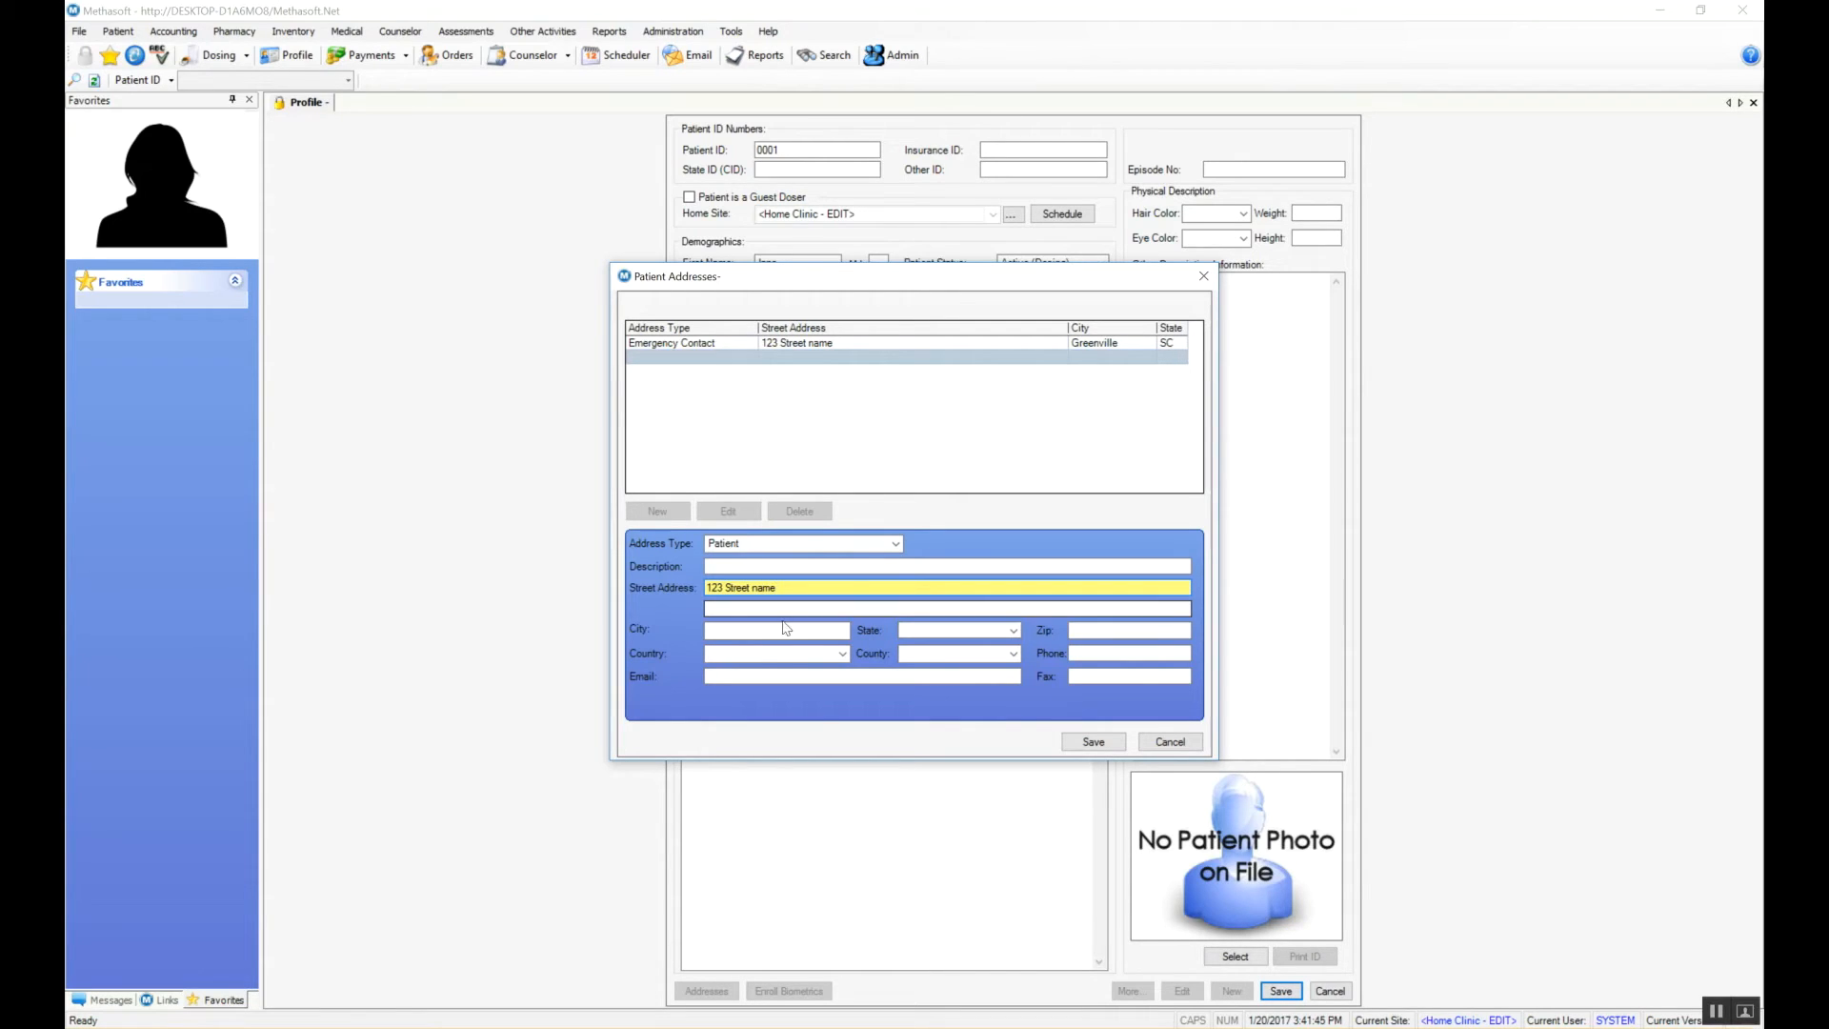
{"action": "left_click", "coordinate": [795, 632]}
{"action": "type", "text": "Green"}
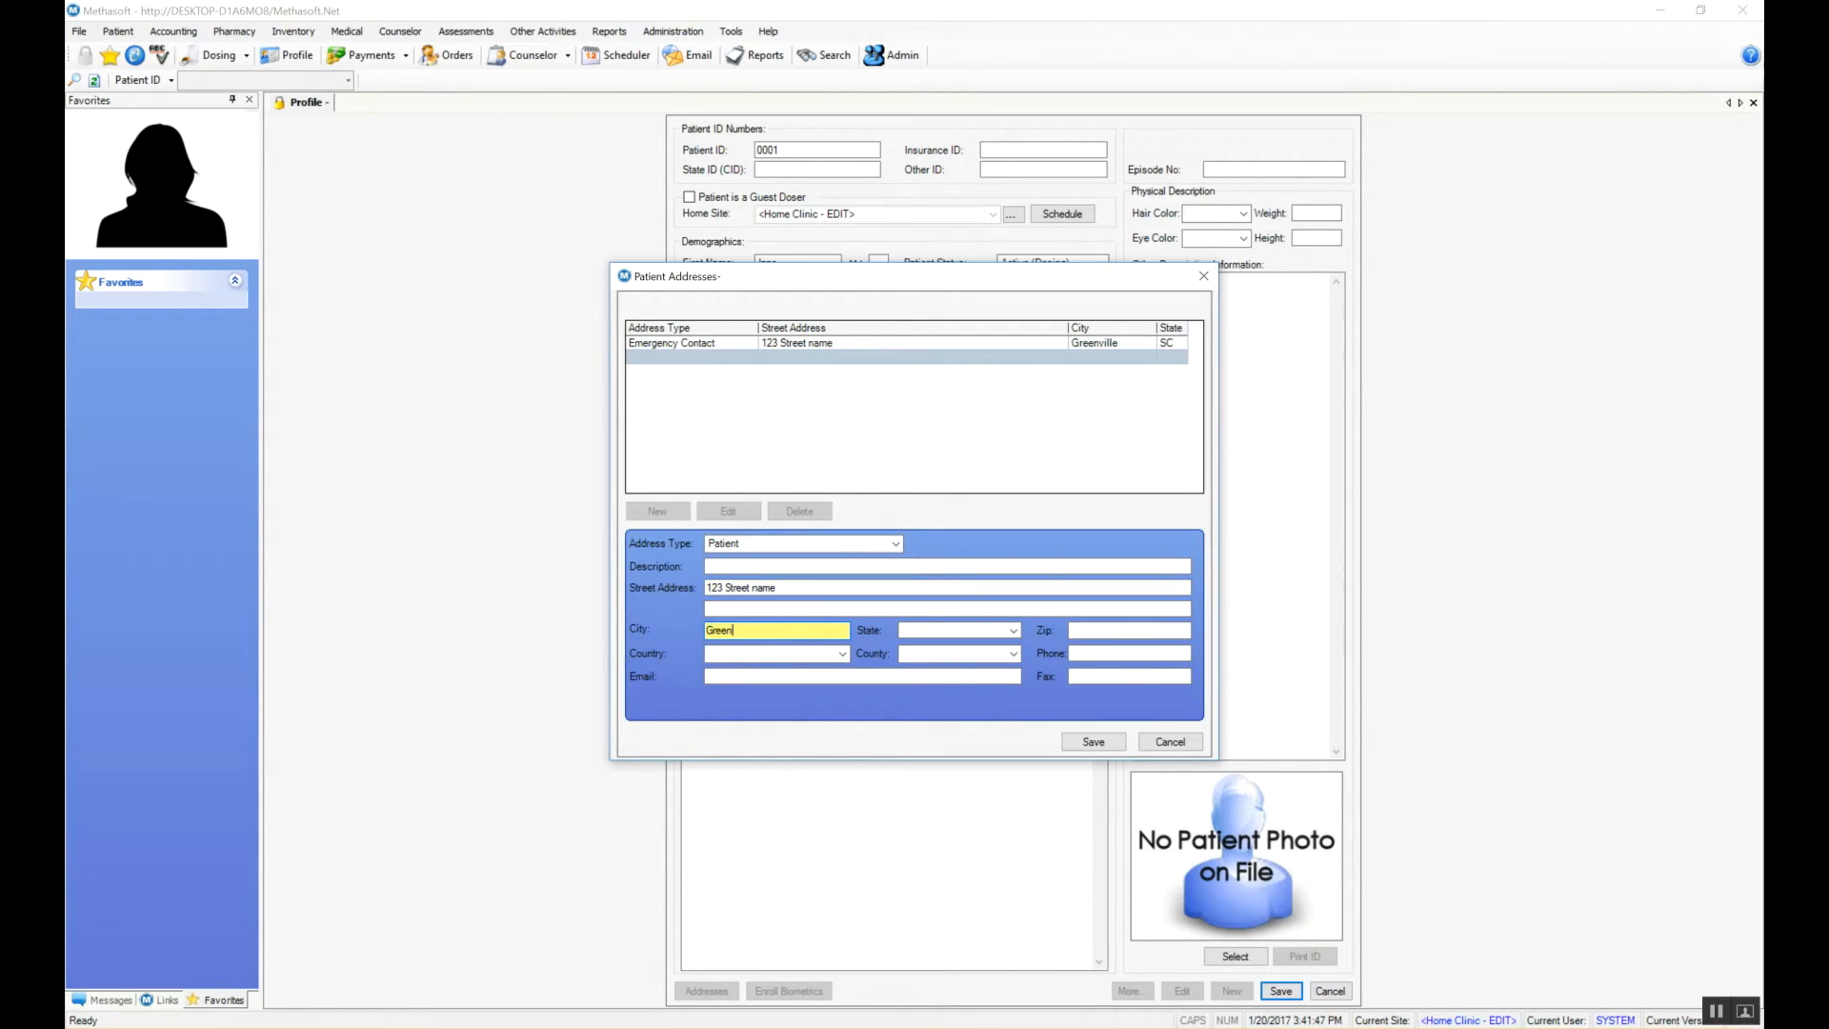
{"action": "type", "text": "ville"}
{"action": "key", "text": "Tab"}
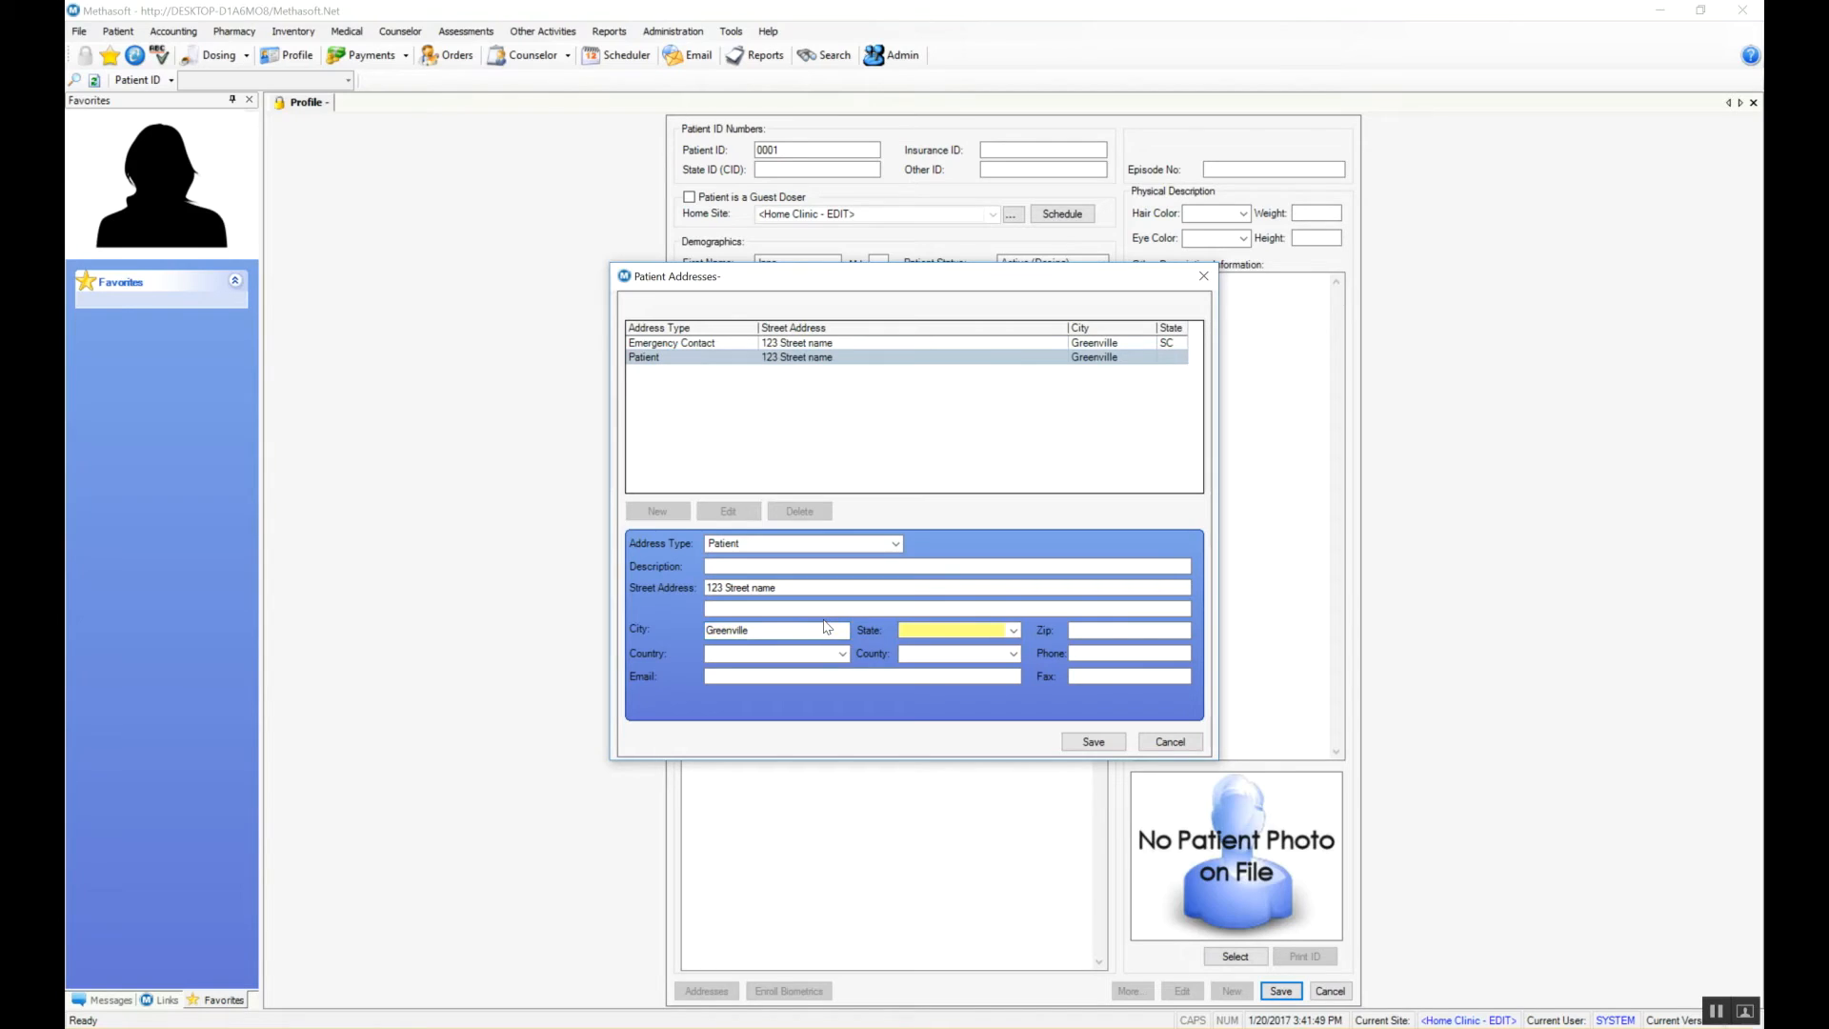
{"action": "key", "text": "Tab"}
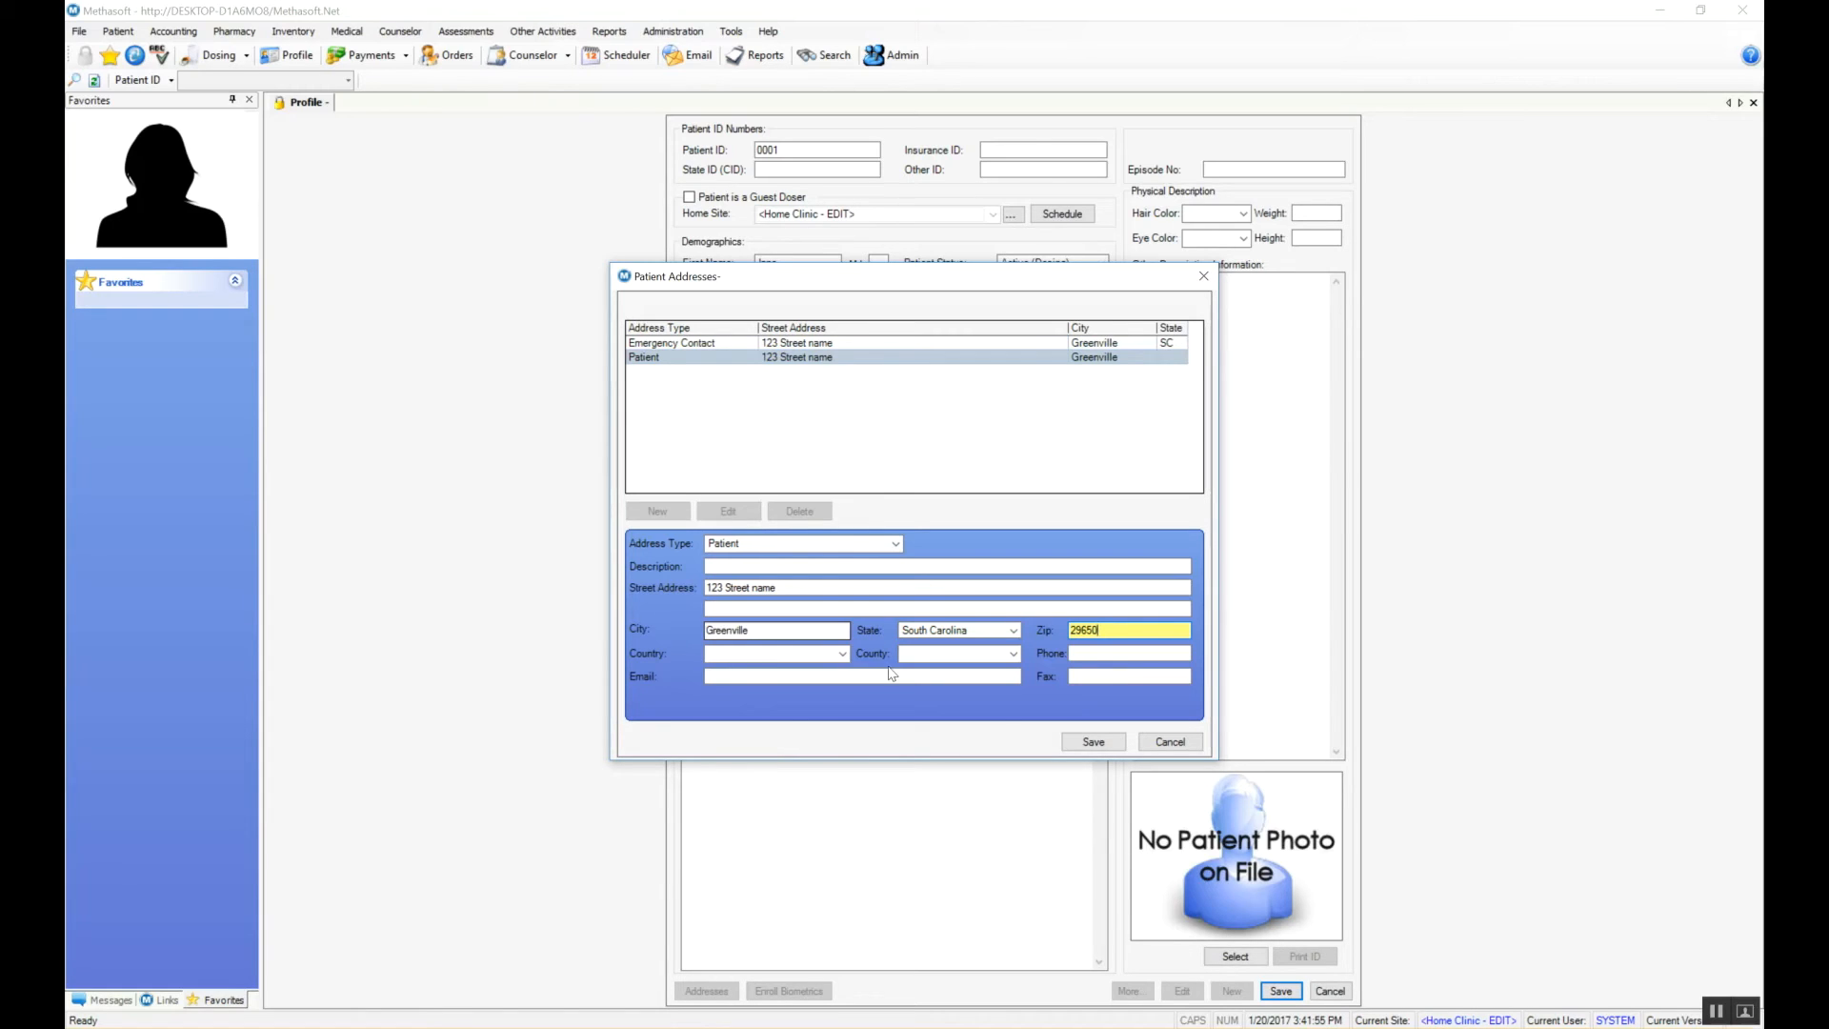
{"action": "left_click", "coordinate": [1088, 746]}
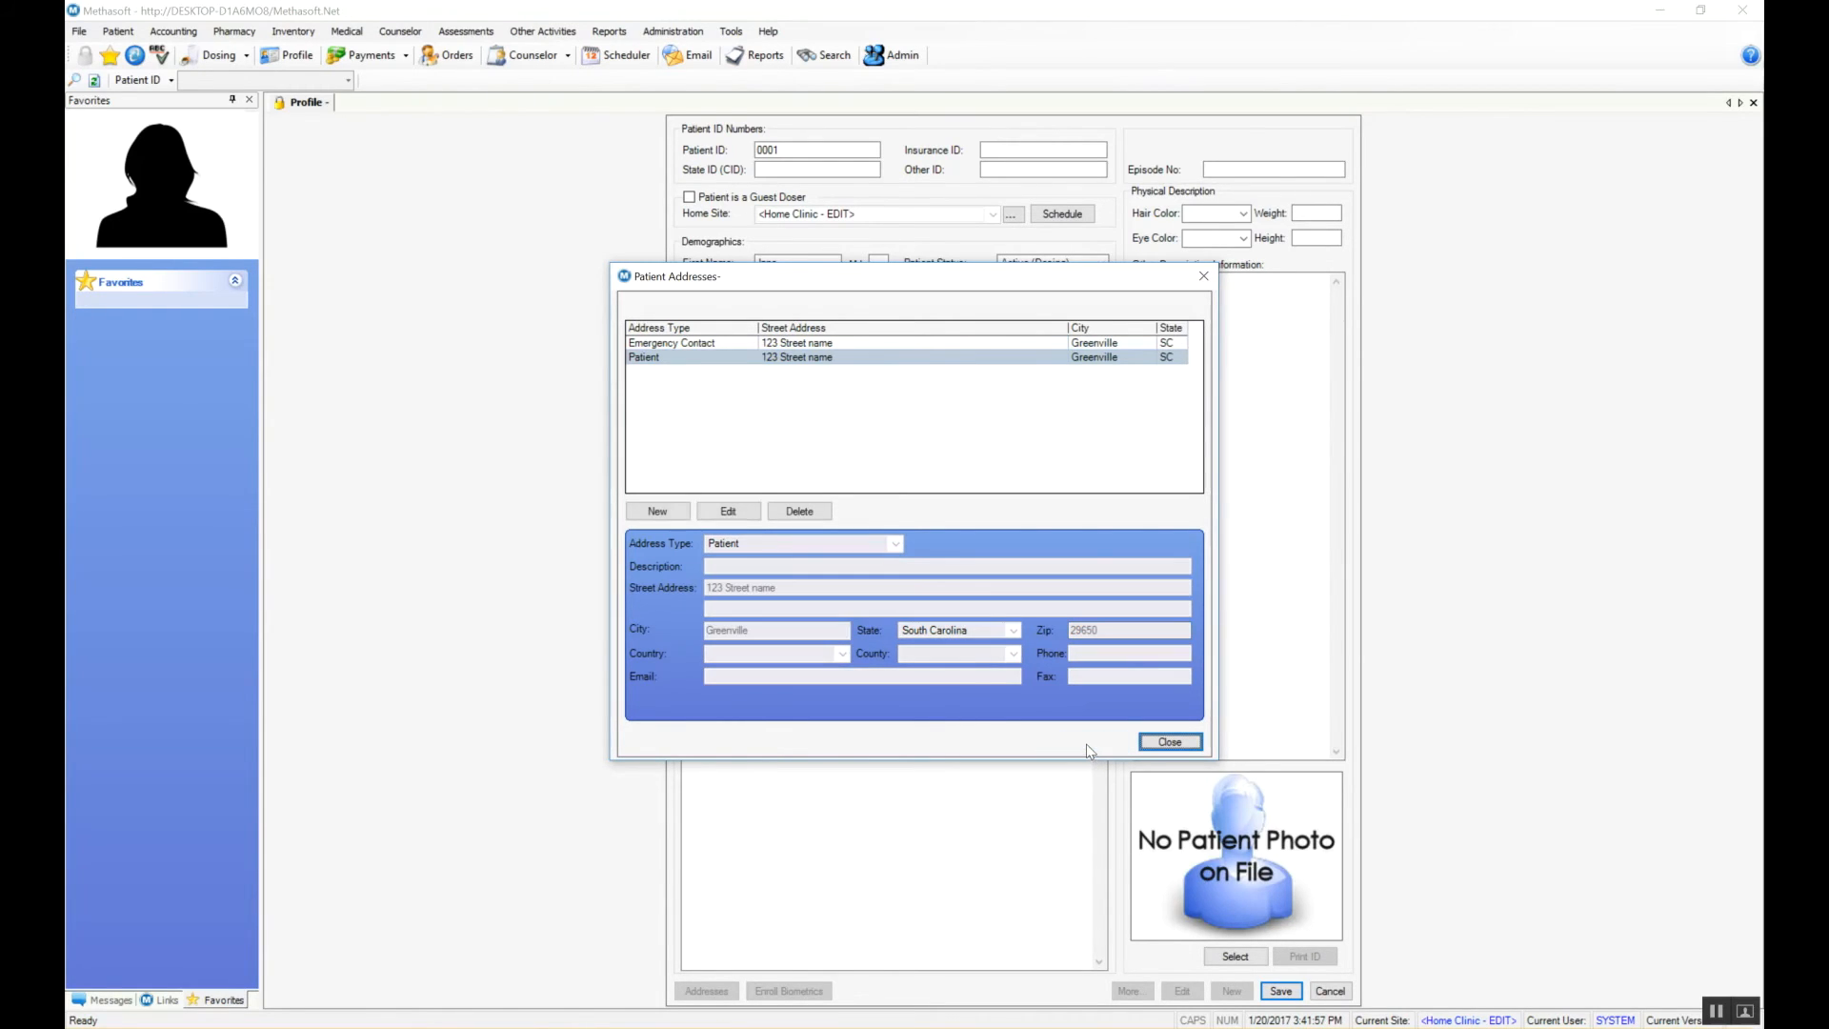
{"action": "left_click", "coordinate": [1180, 745]}
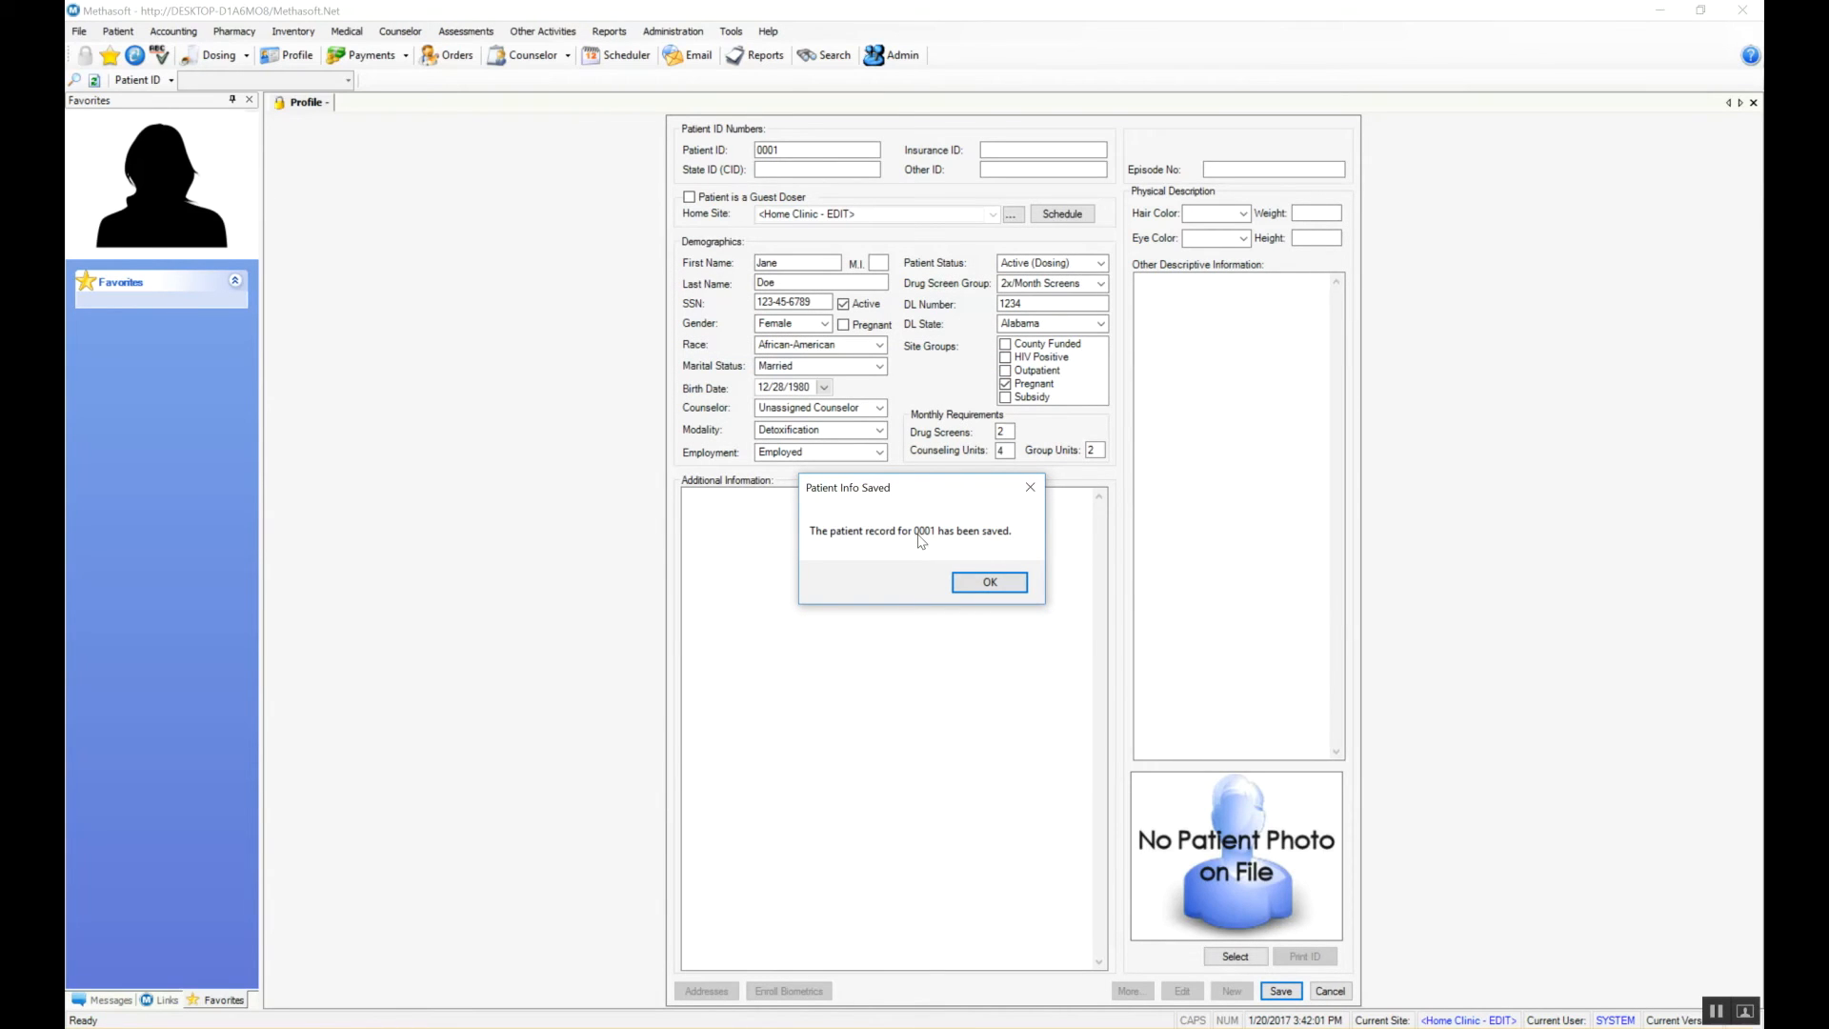
{"action": "left_click", "coordinate": [991, 583]}
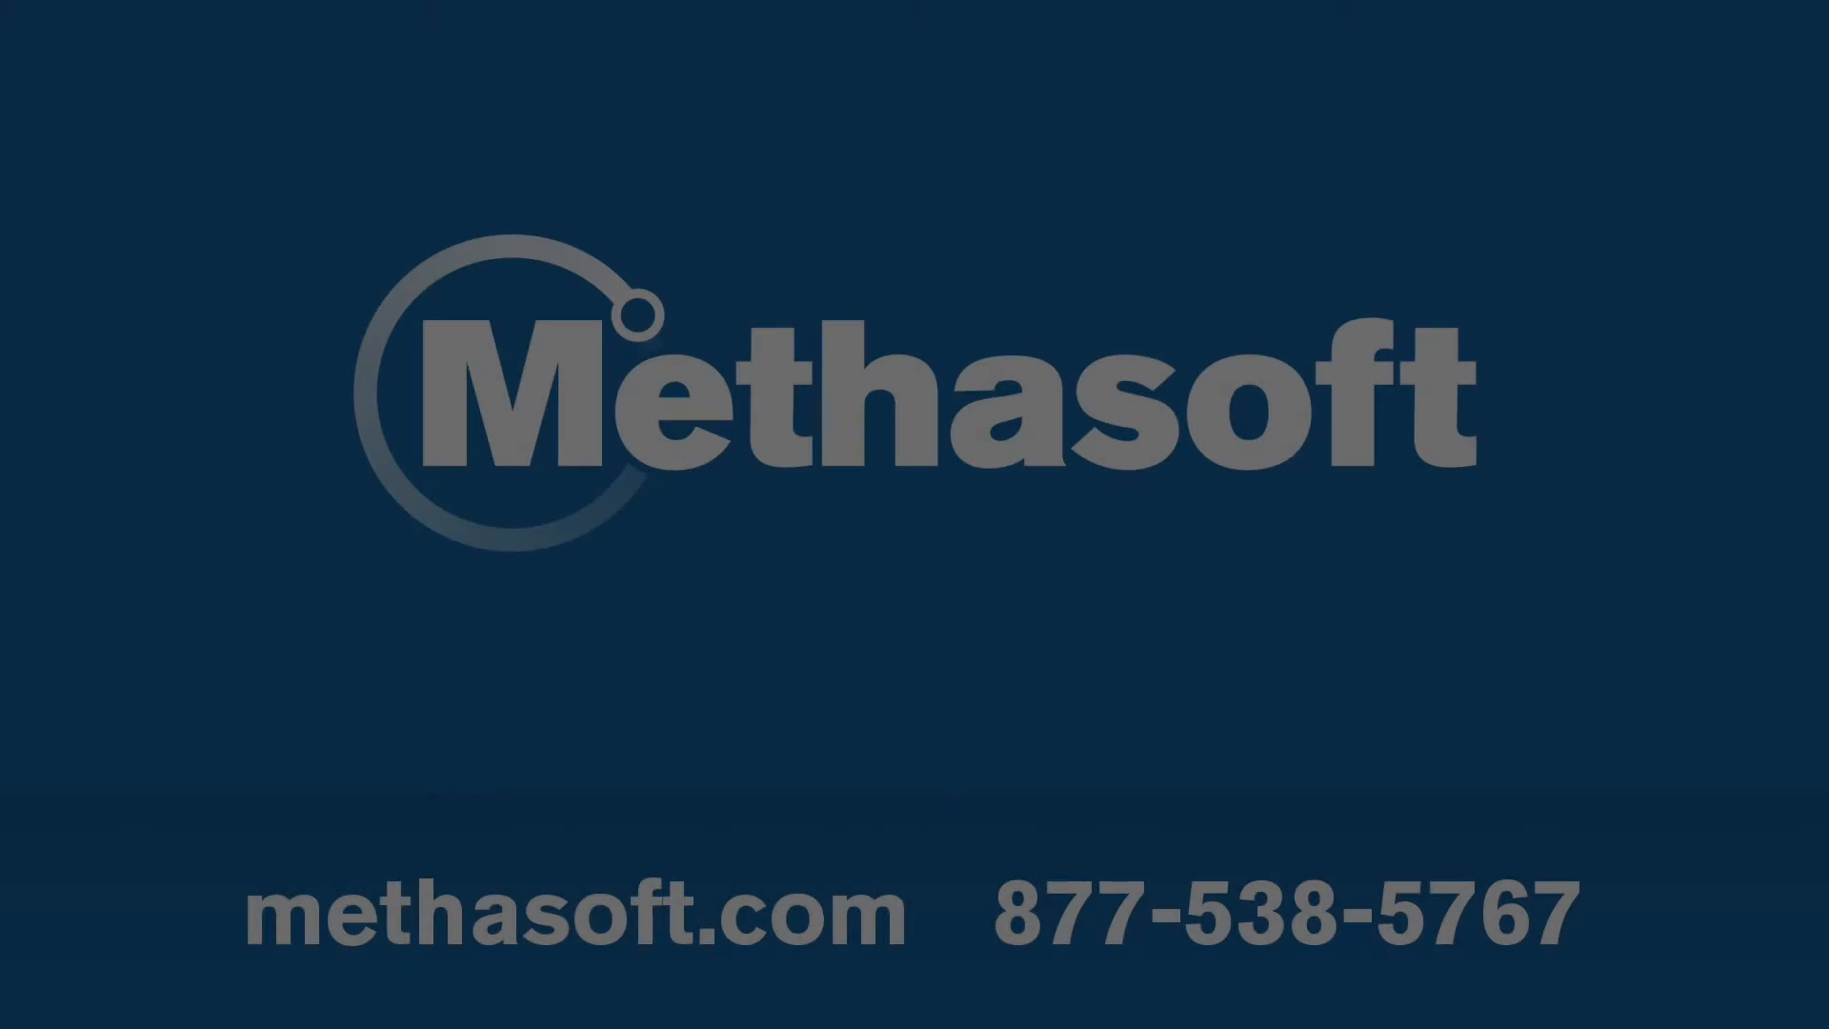